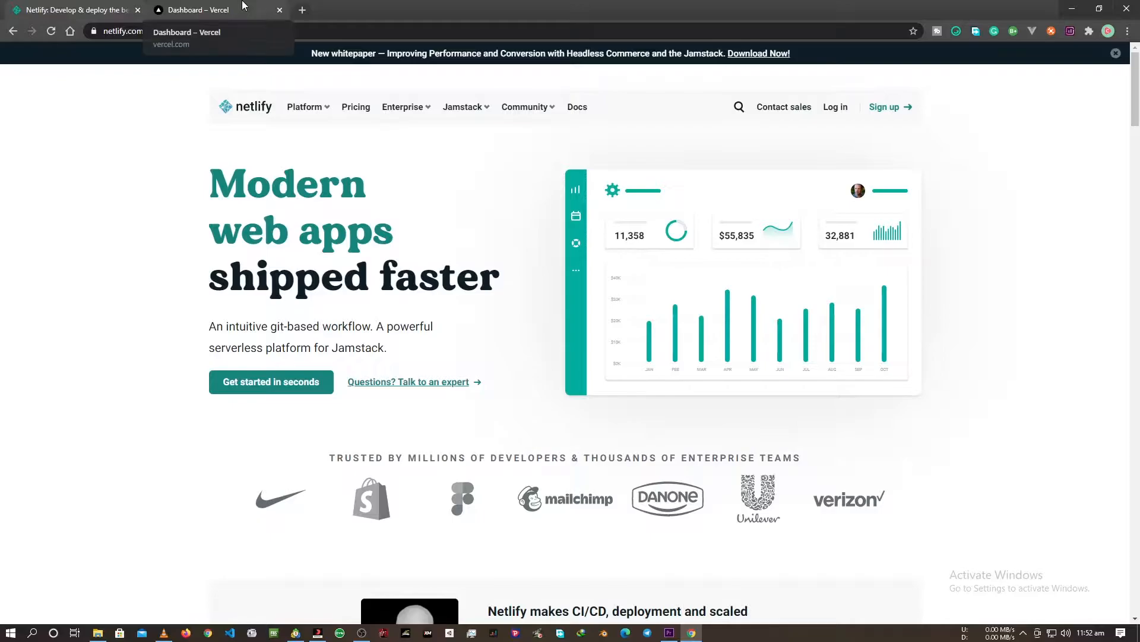
Look over the Vercel dashboard with its recent activity and the Netlify home page.
{"action": "left_click", "coordinate": [243, 5]}
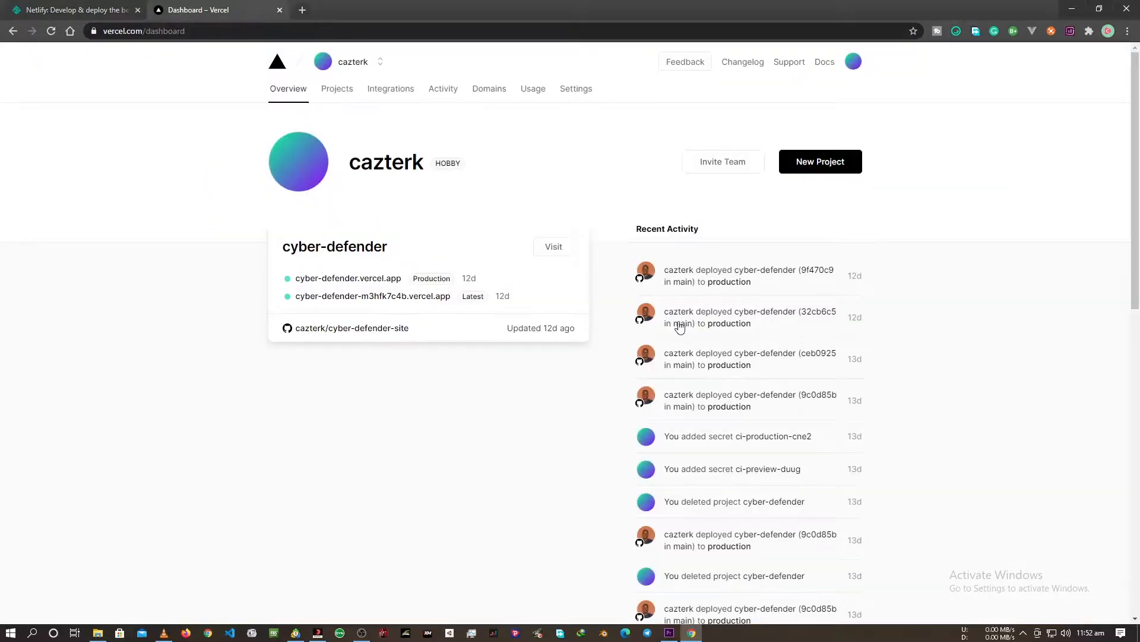
{"action": "scroll", "coordinate": [732, 453], "scroll_direction": "down", "scroll_amount": 1}
{"action": "scroll", "coordinate": [732, 452], "scroll_direction": "down", "scroll_amount": 4}
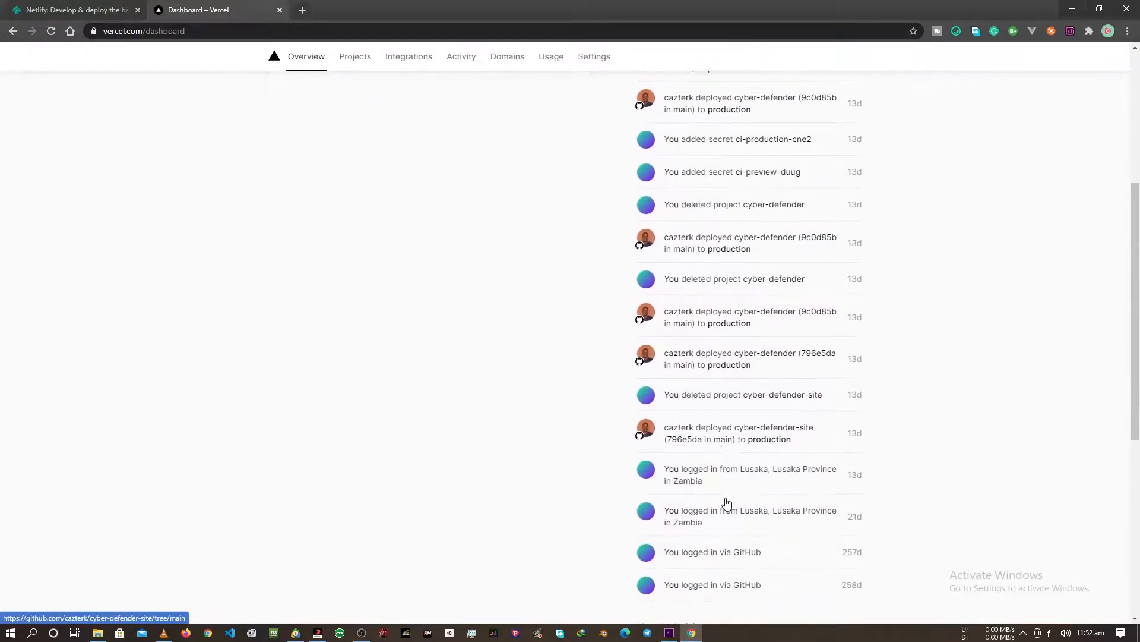
{"action": "scroll", "coordinate": [727, 502], "scroll_direction": "up", "scroll_amount": 5}
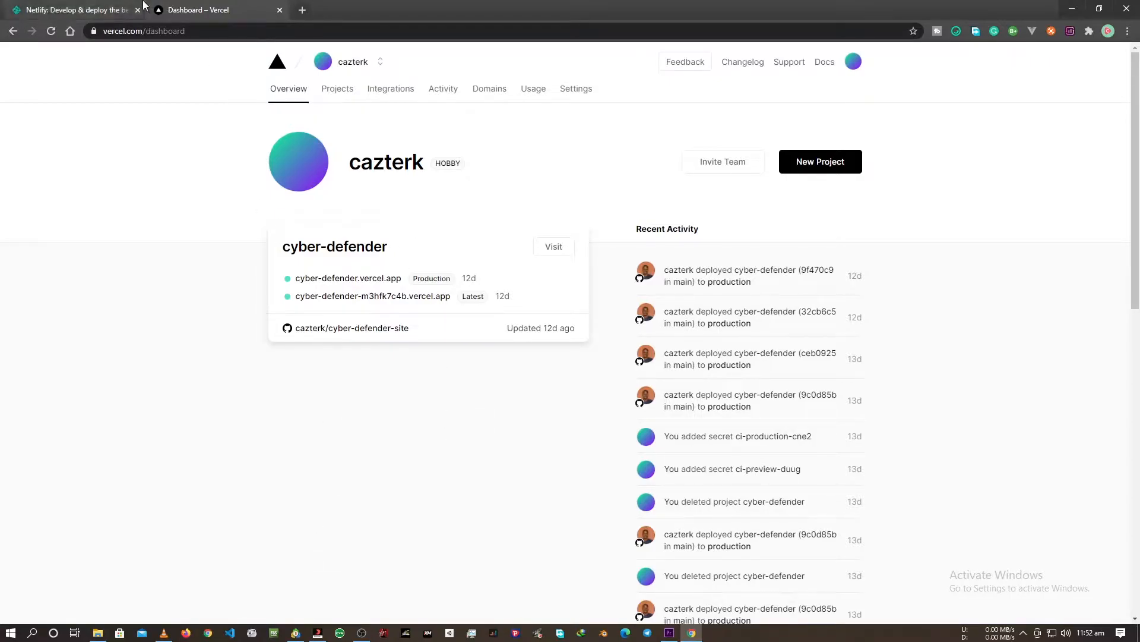
{"action": "left_click", "coordinate": [122, 8]}
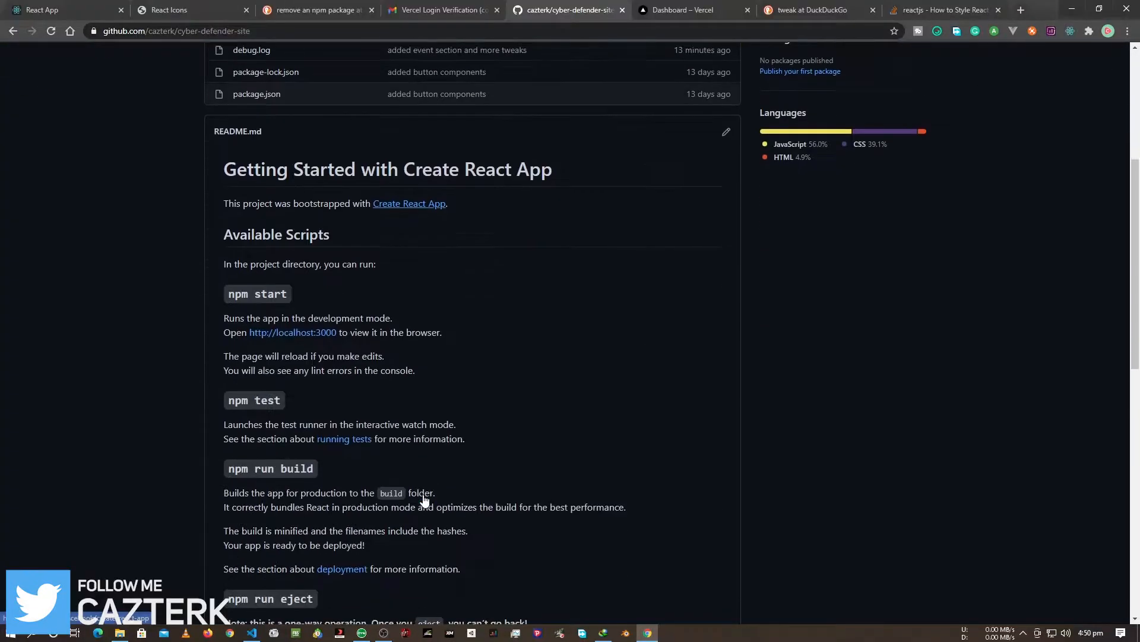
{"action": "scroll", "coordinate": [426, 500], "scroll_direction": "up", "scroll_amount": 4}
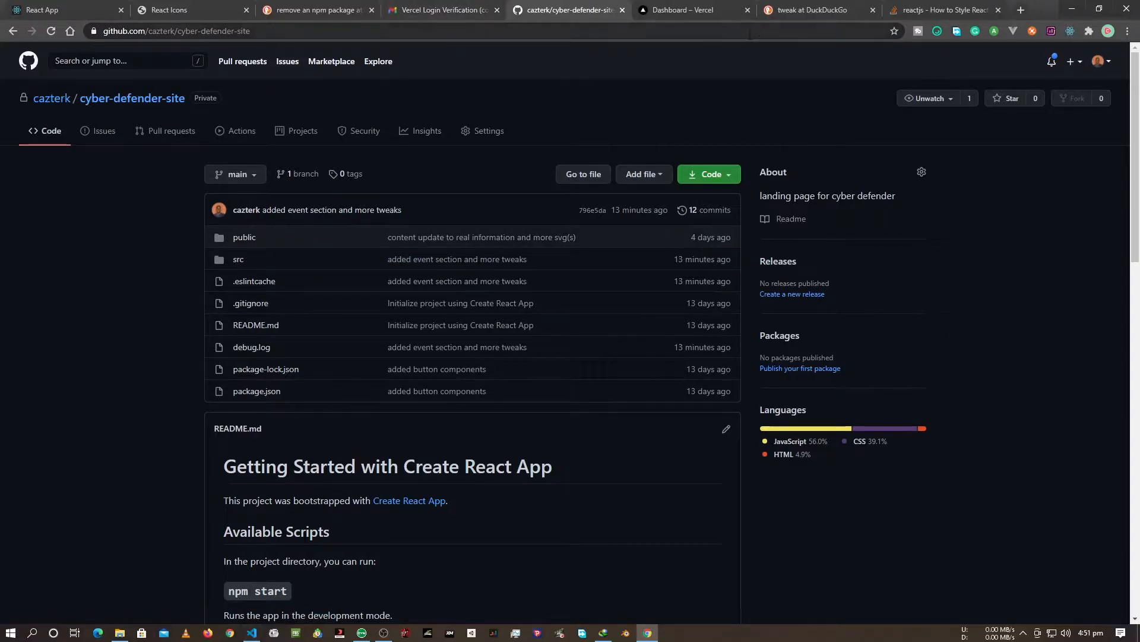
Start a new project from the Vercel dashboard and choose to add a GitHub account as the repository source.
{"action": "left_click", "coordinate": [682, 8]}
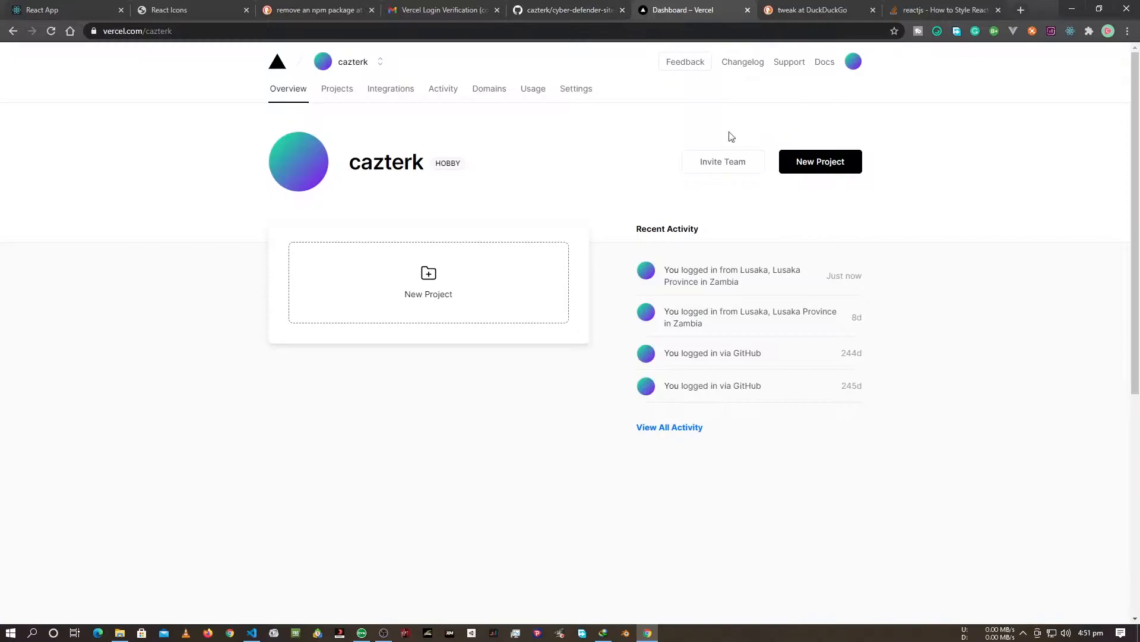
{"action": "left_click", "coordinate": [454, 273]}
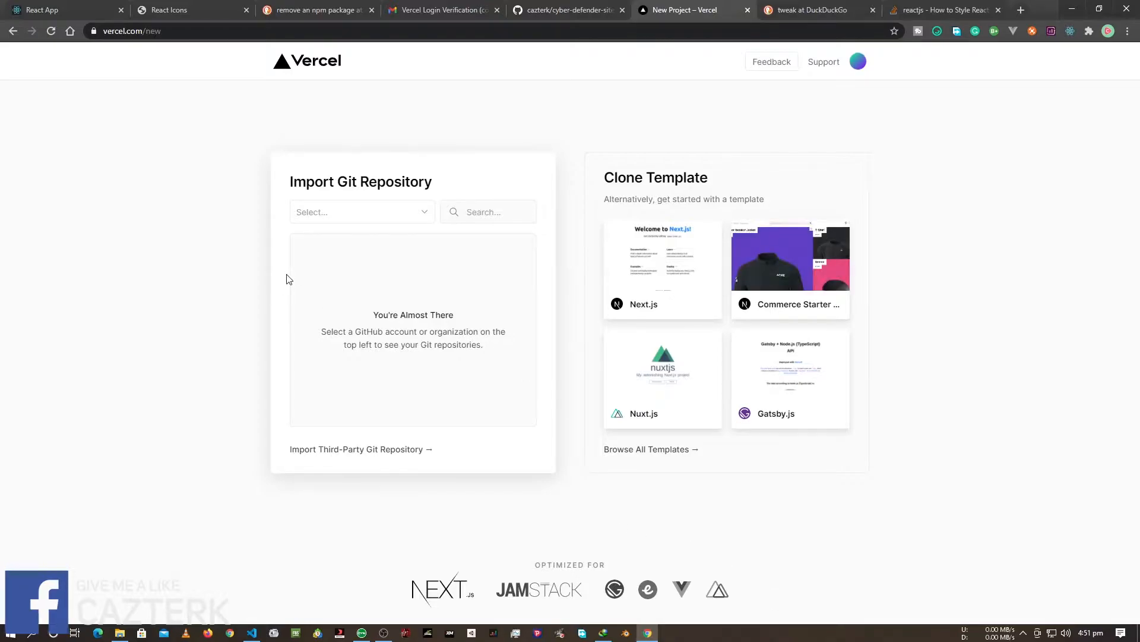
{"action": "left_click", "coordinate": [424, 213]}
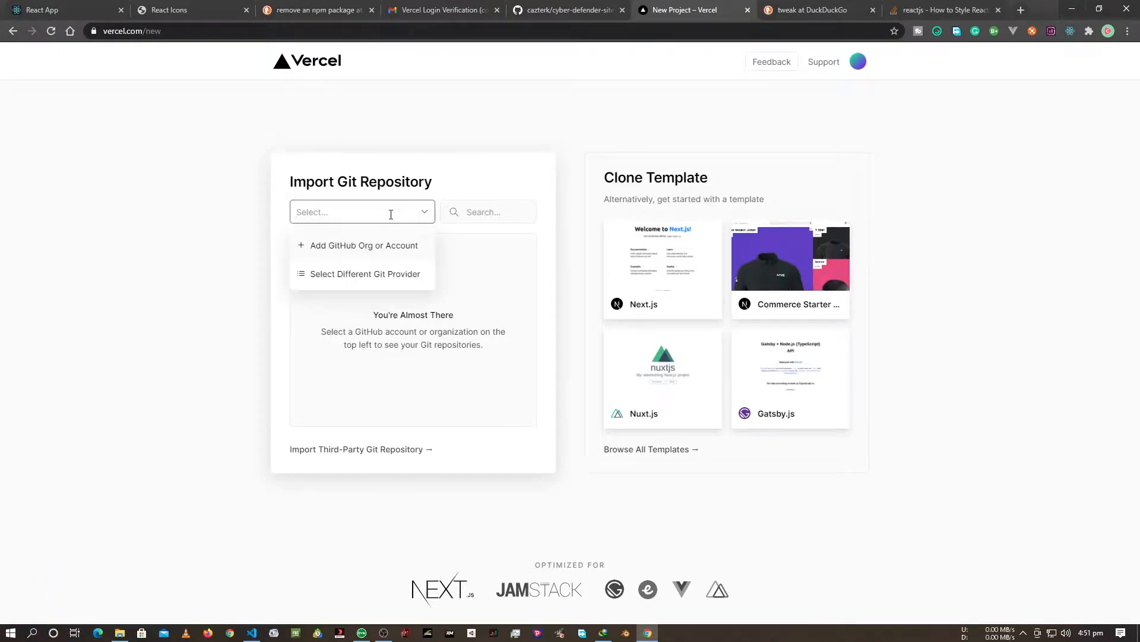
{"action": "left_click", "coordinate": [351, 245]}
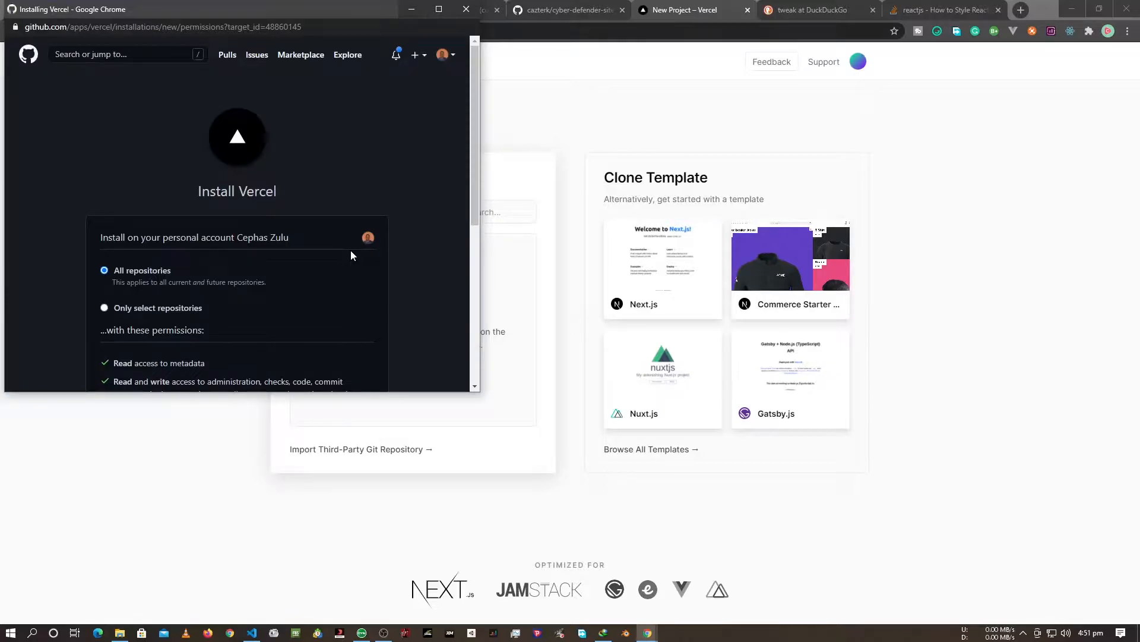
Install Vercel on the personal GitHub account for all repositories and confirm with the saved account password.
{"action": "scroll", "coordinate": [350, 251], "scroll_direction": "down", "scroll_amount": 5}
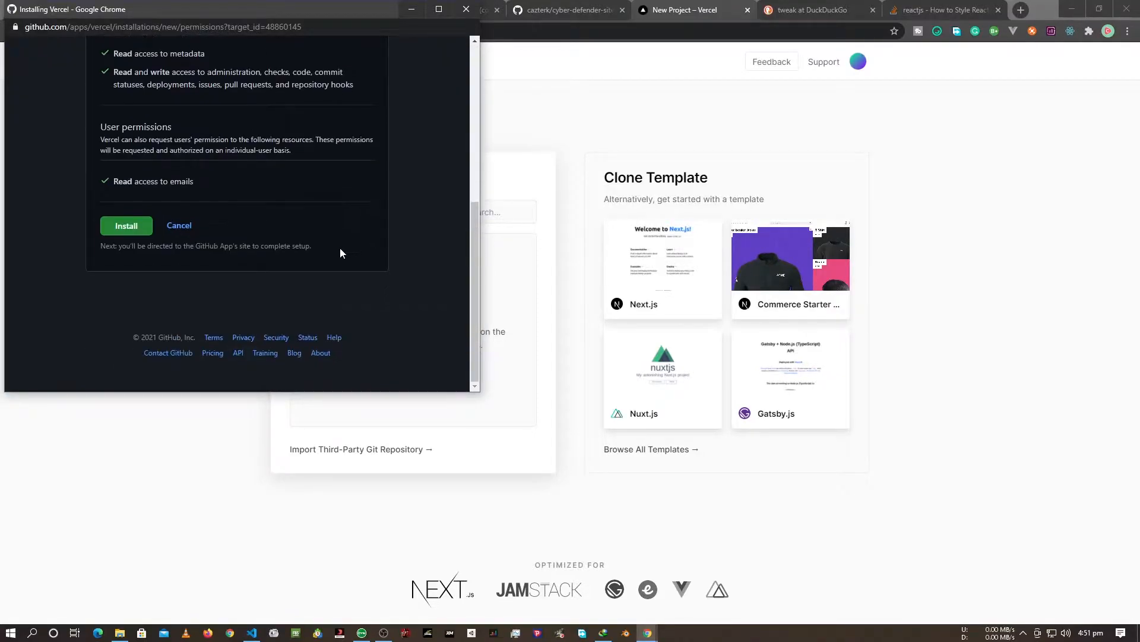
{"action": "left_click", "coordinate": [127, 226]}
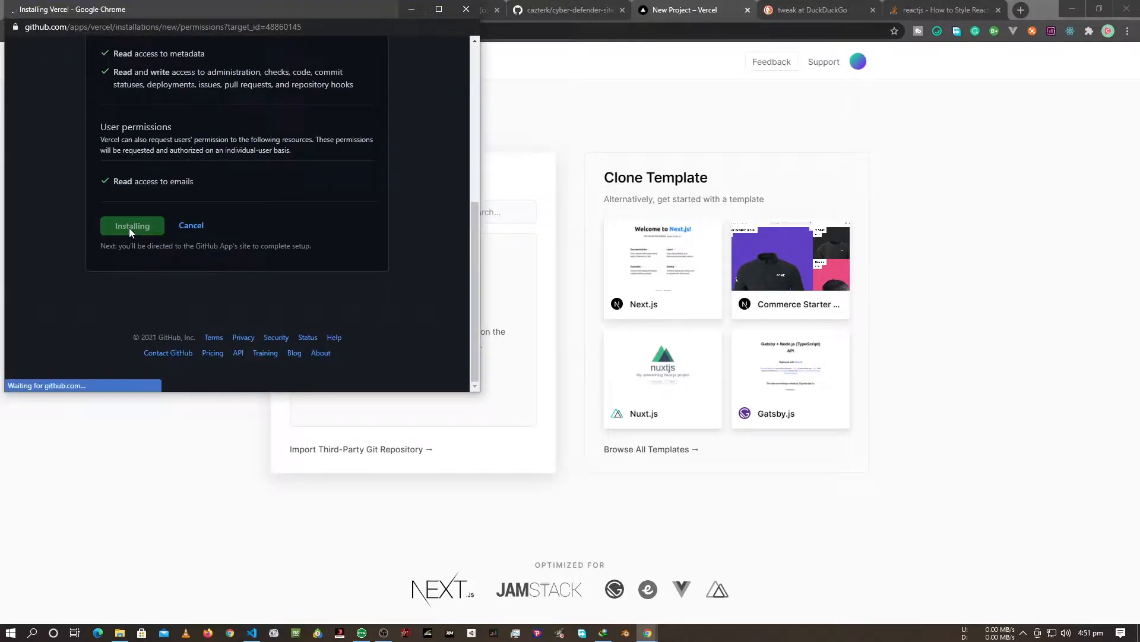
{"action": "left_click", "coordinate": [218, 167]}
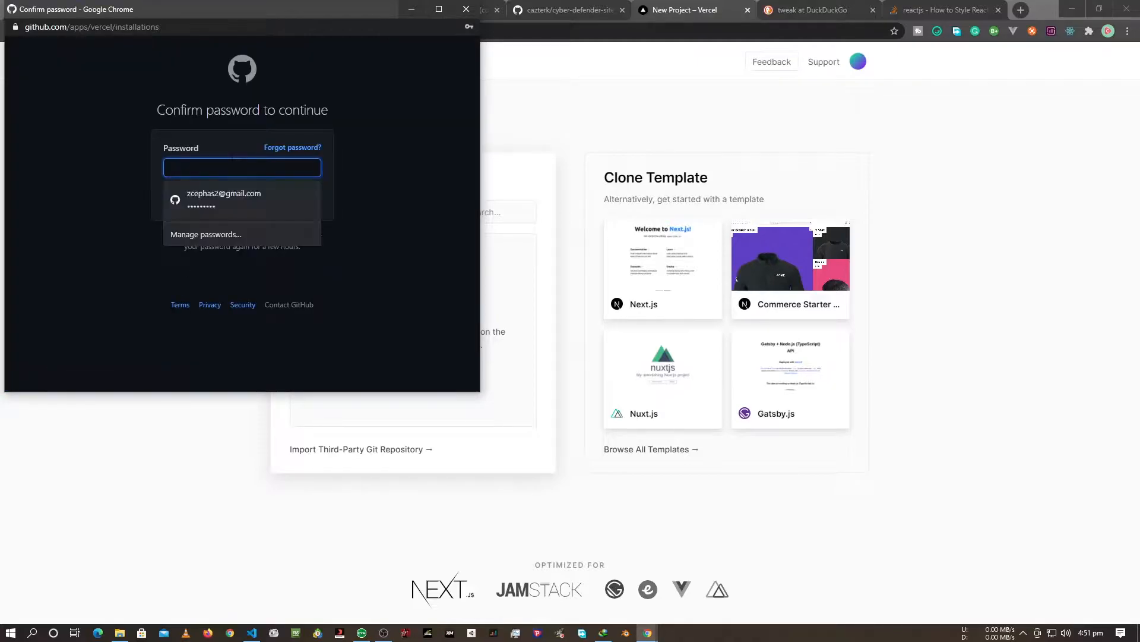
{"action": "left_click", "coordinate": [219, 202]}
{"action": "left_click", "coordinate": [221, 204]}
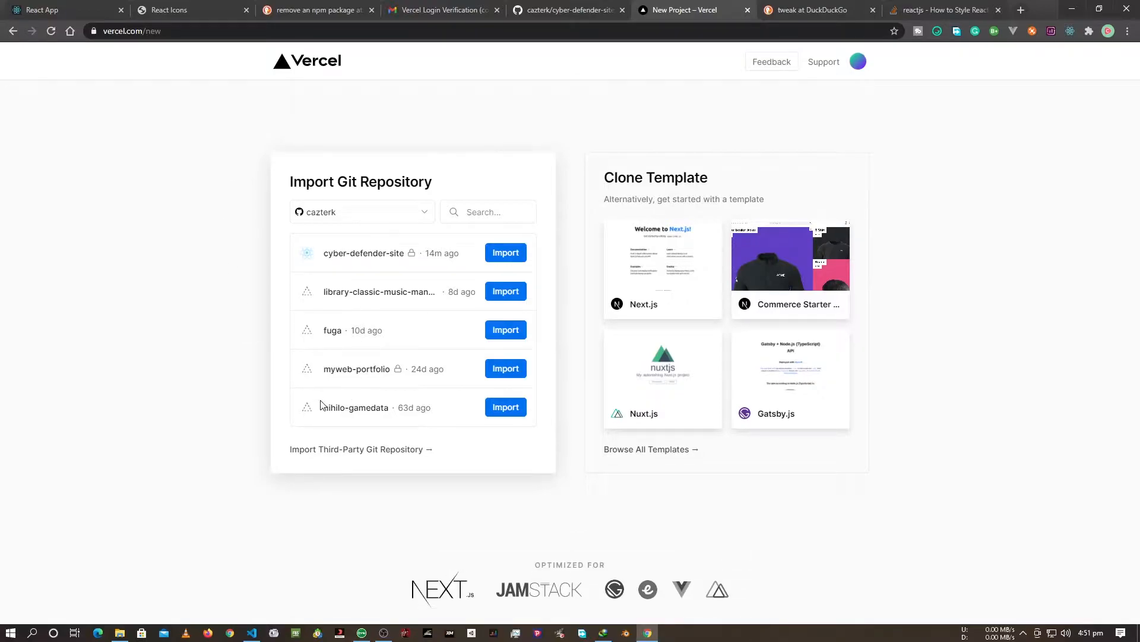
Import the cyber-defender-site repository into the personal account and deploy it with the Create React App preset.
{"action": "left_click", "coordinate": [501, 253]}
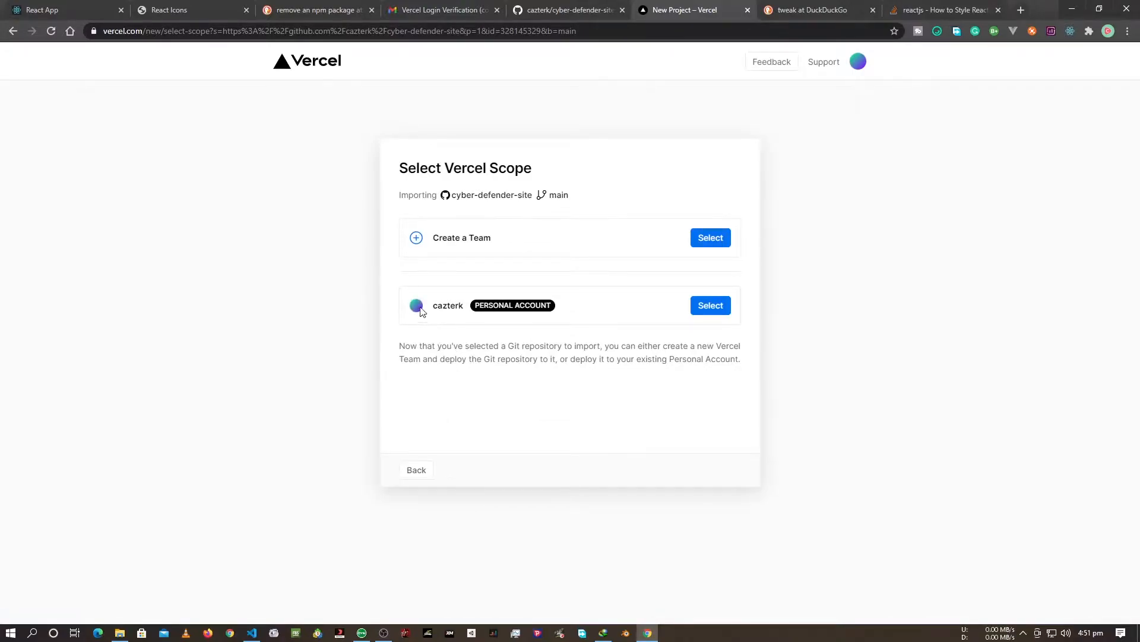
{"action": "left_click", "coordinate": [713, 306]}
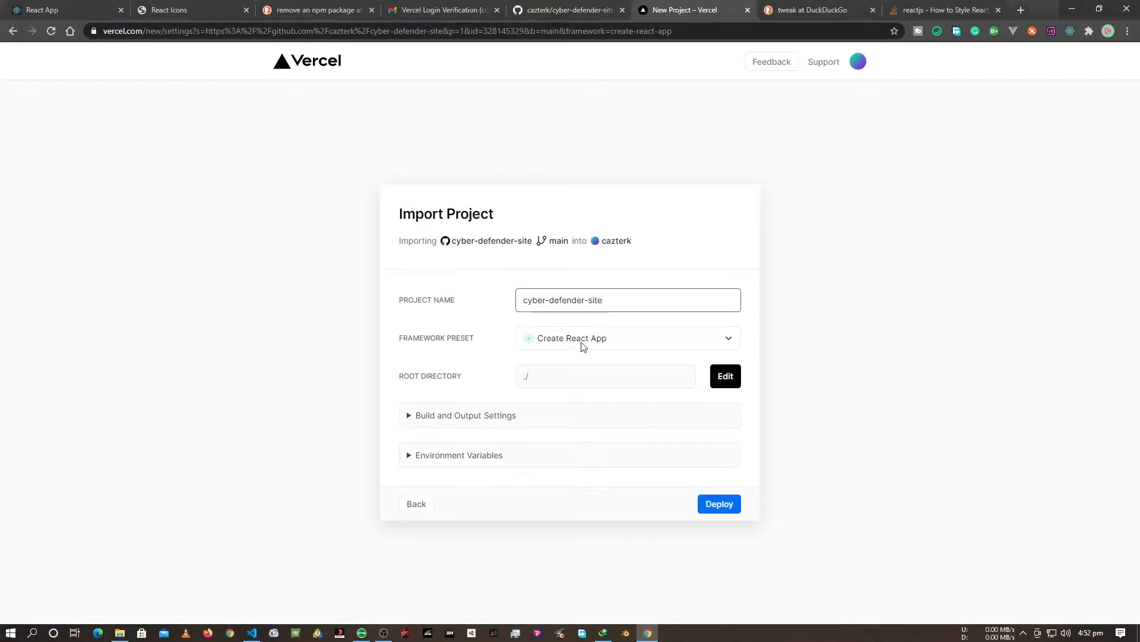
{"action": "left_click", "coordinate": [729, 339]}
{"action": "left_click", "coordinate": [482, 331]}
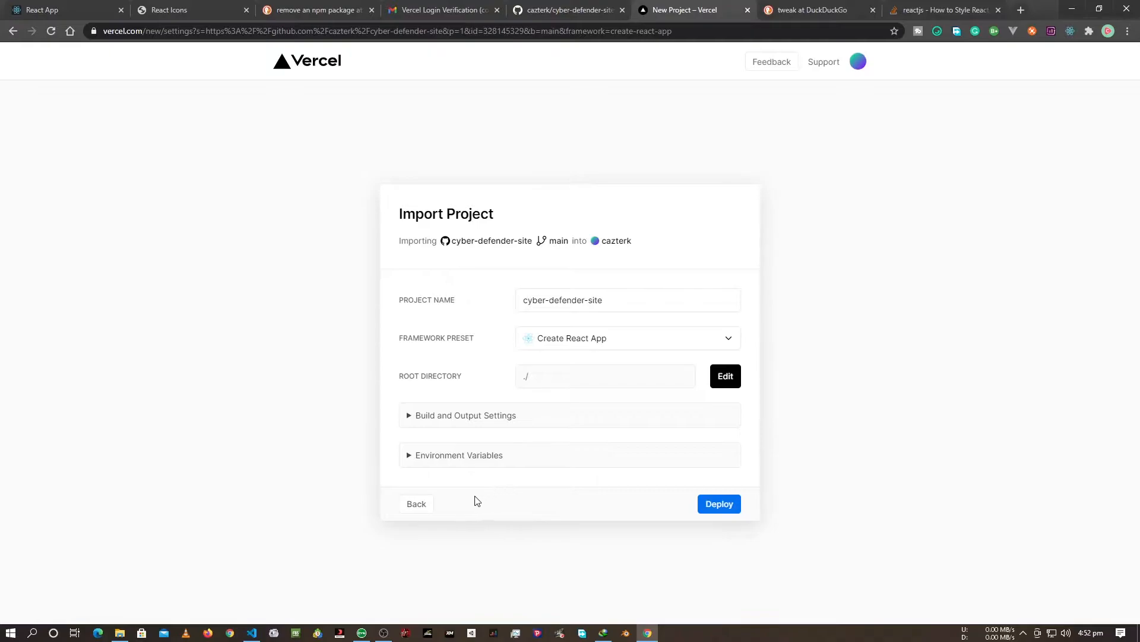
{"action": "left_click", "coordinate": [719, 503]}
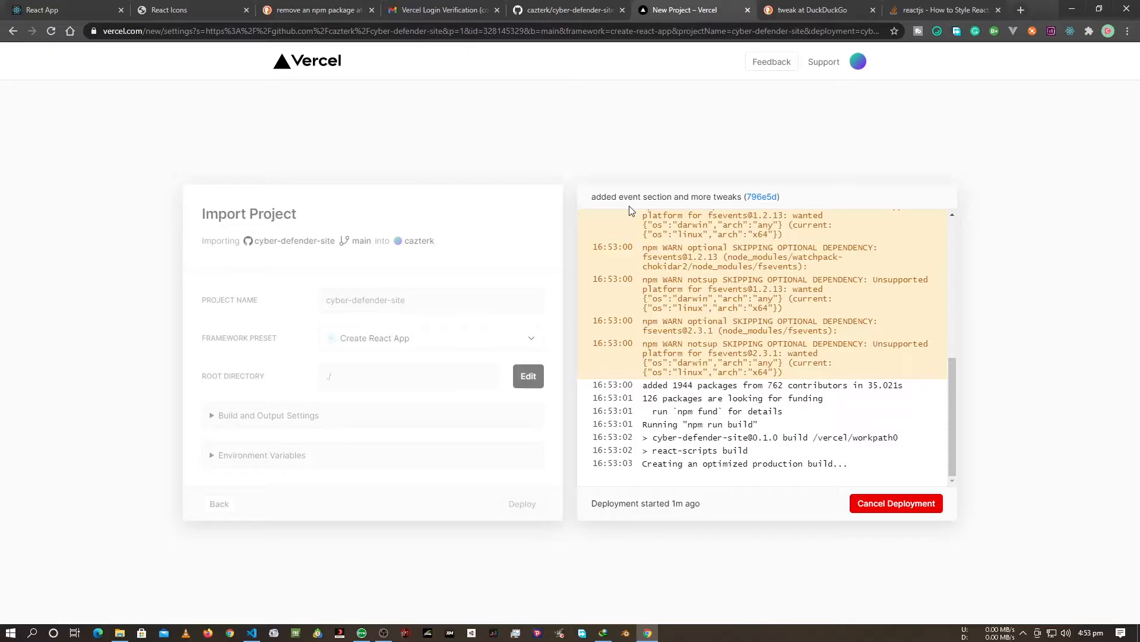
Examine the deployment's build log for the cause of the failure, highlighting the line about process.env.CI.
{"action": "scroll", "coordinate": [737, 414], "scroll_direction": "up", "scroll_amount": 3}
{"action": "scroll", "coordinate": [737, 414], "scroll_direction": "down", "scroll_amount": 3}
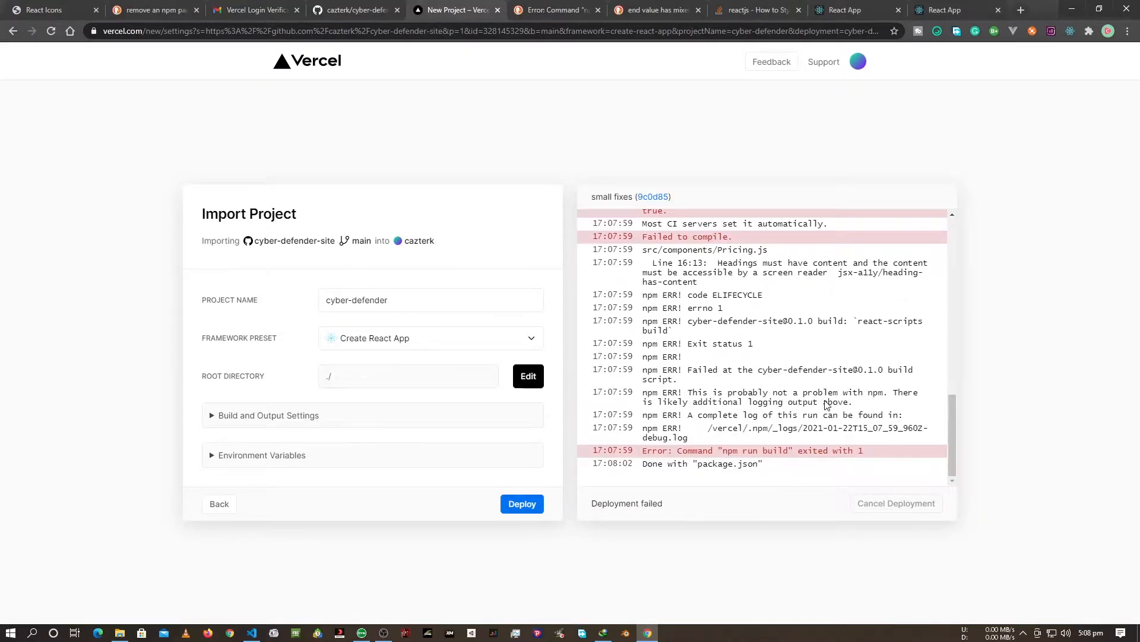
{"action": "scroll", "coordinate": [826, 404], "scroll_direction": "up", "scroll_amount": 1}
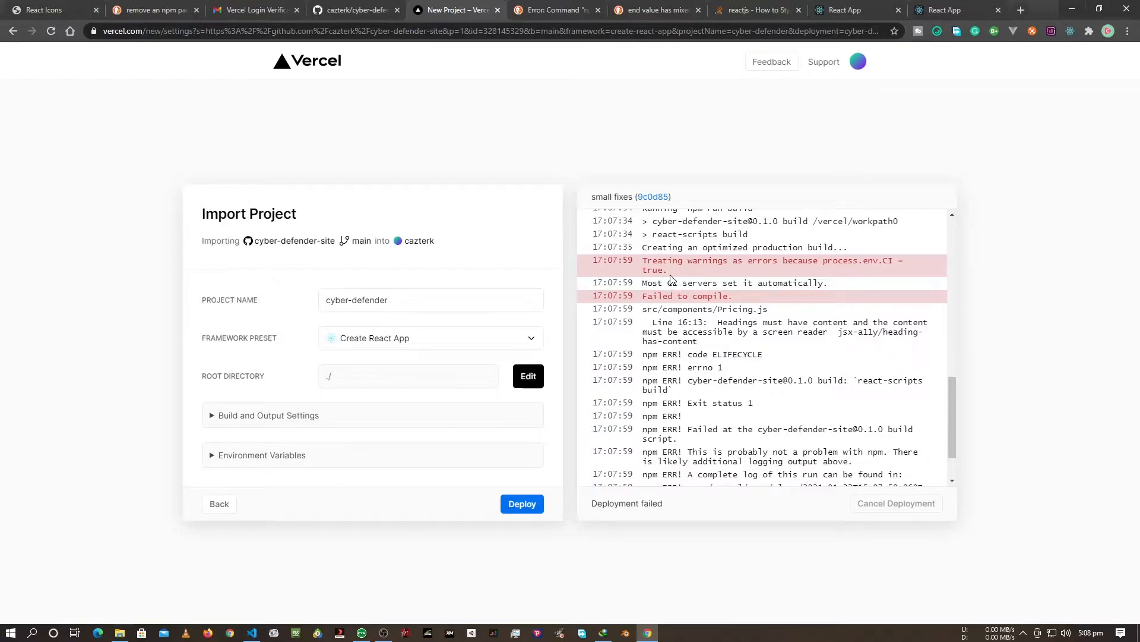
{"action": "triple_click", "coordinate": [648, 269]}
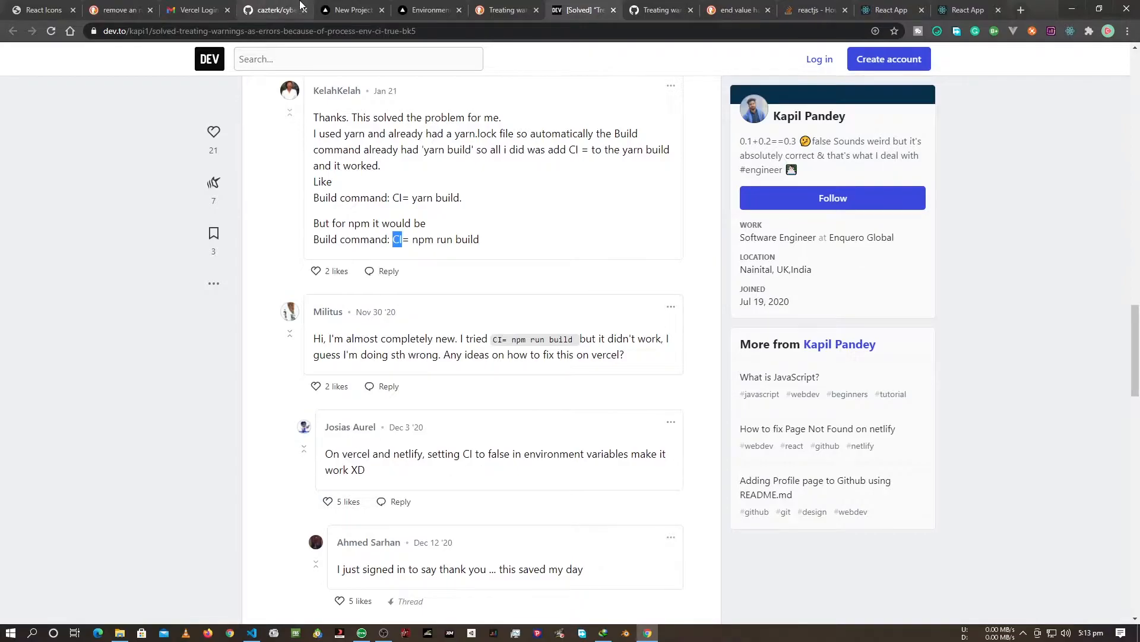
Return to the project import form and add the environment variable CI with the value false.
{"action": "left_click", "coordinate": [411, 8]}
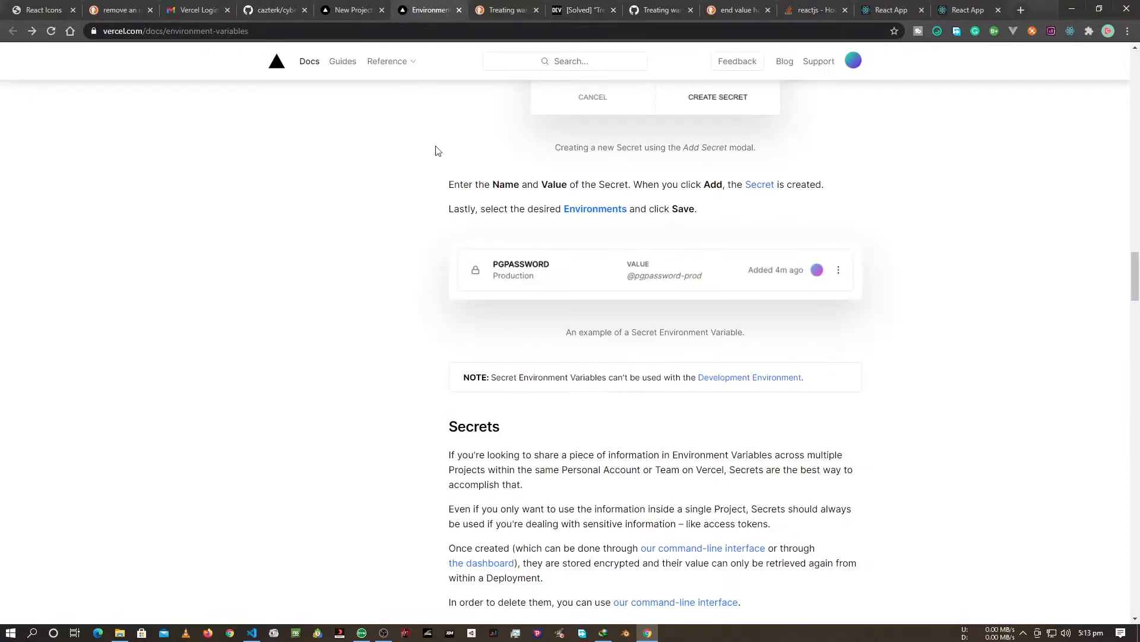
{"action": "left_click", "coordinate": [334, 8]}
{"action": "left_click", "coordinate": [377, 461]}
{"action": "type", "text": "false"}
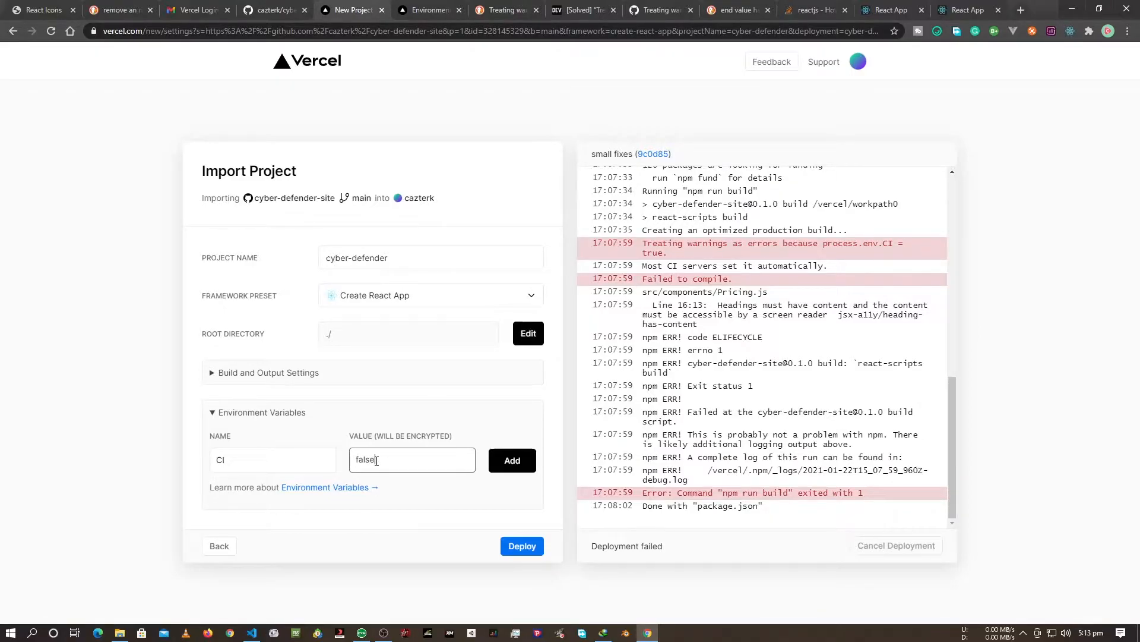
{"action": "left_click", "coordinate": [509, 463]}
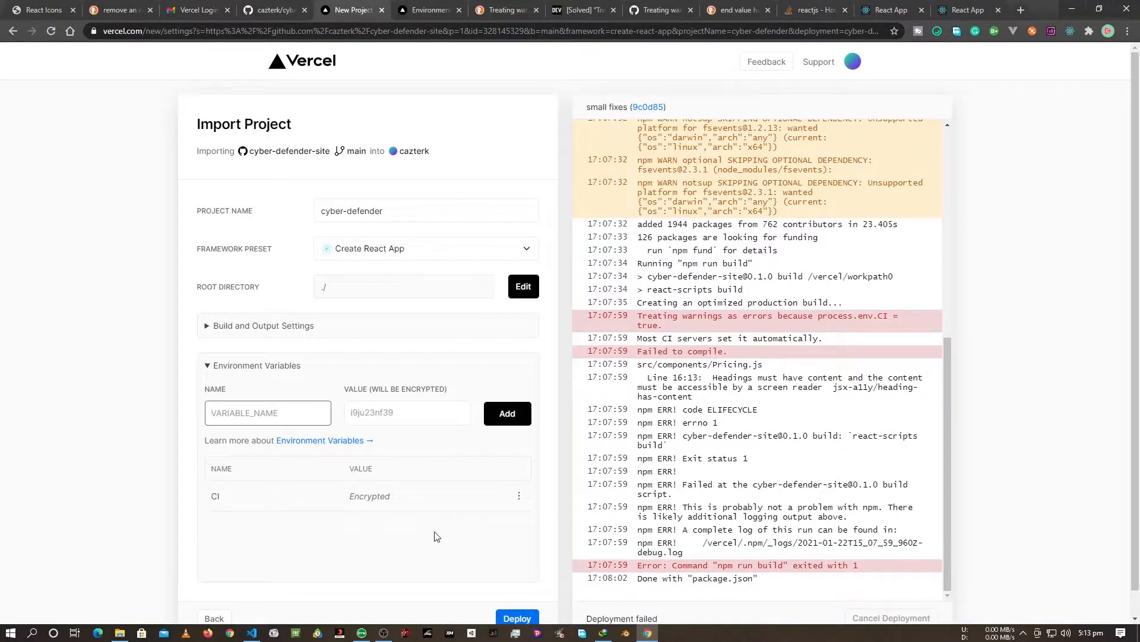
Deploy the cyber-defender project again with the added environment variable.
{"action": "scroll", "coordinate": [424, 553], "scroll_direction": "down", "scroll_amount": 1}
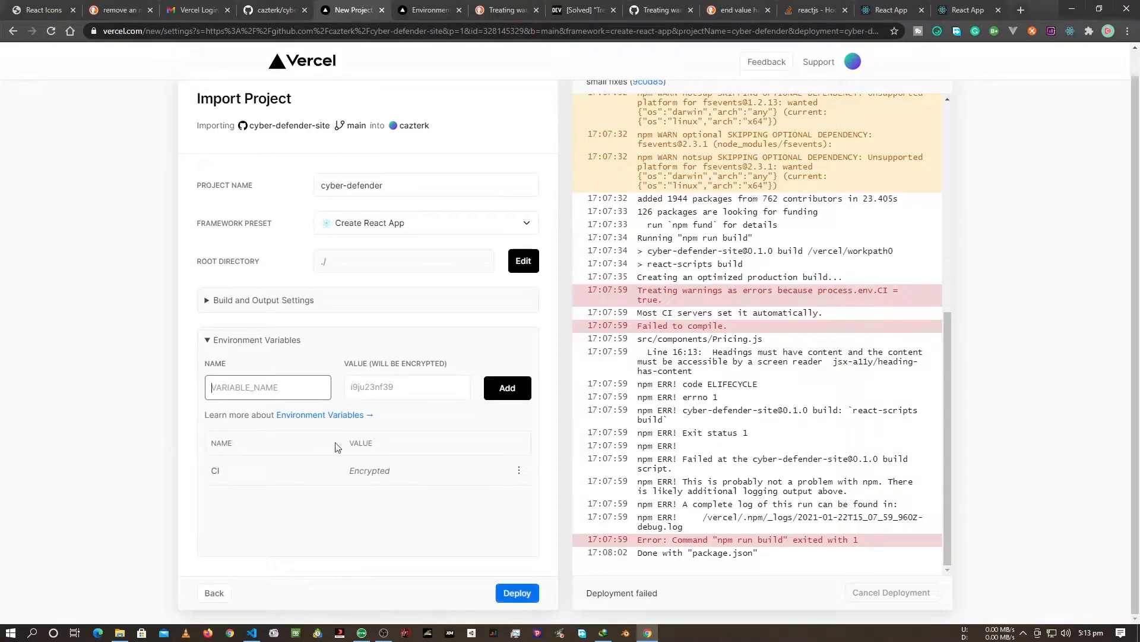
{"action": "left_click", "coordinate": [509, 593]}
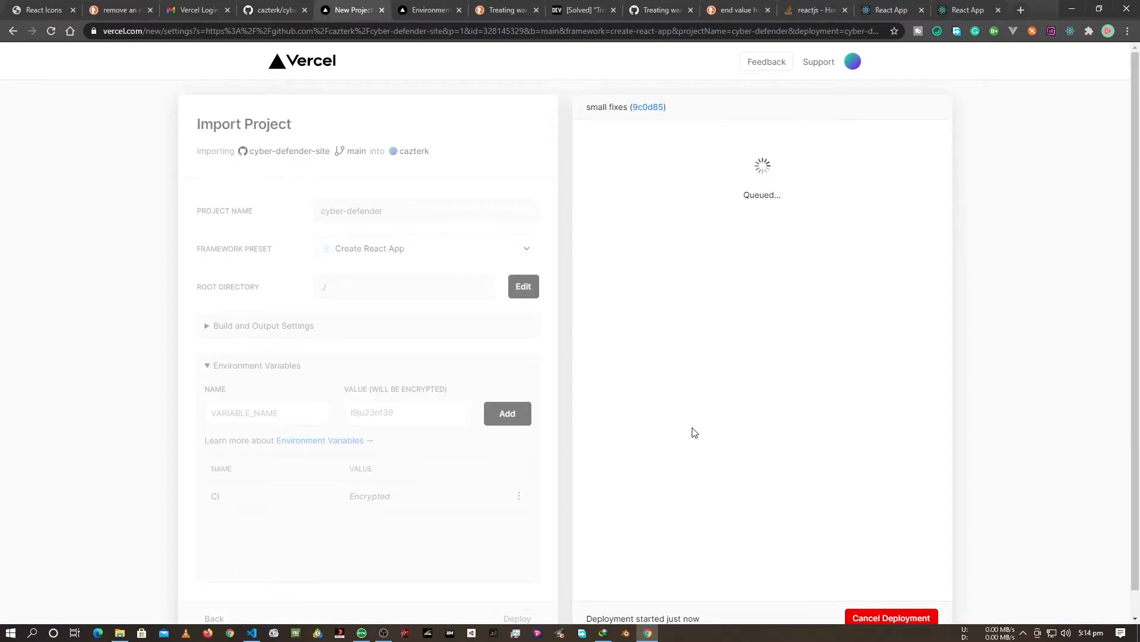
{"action": "scroll", "coordinate": [695, 433], "scroll_direction": "down", "scroll_amount": 1}
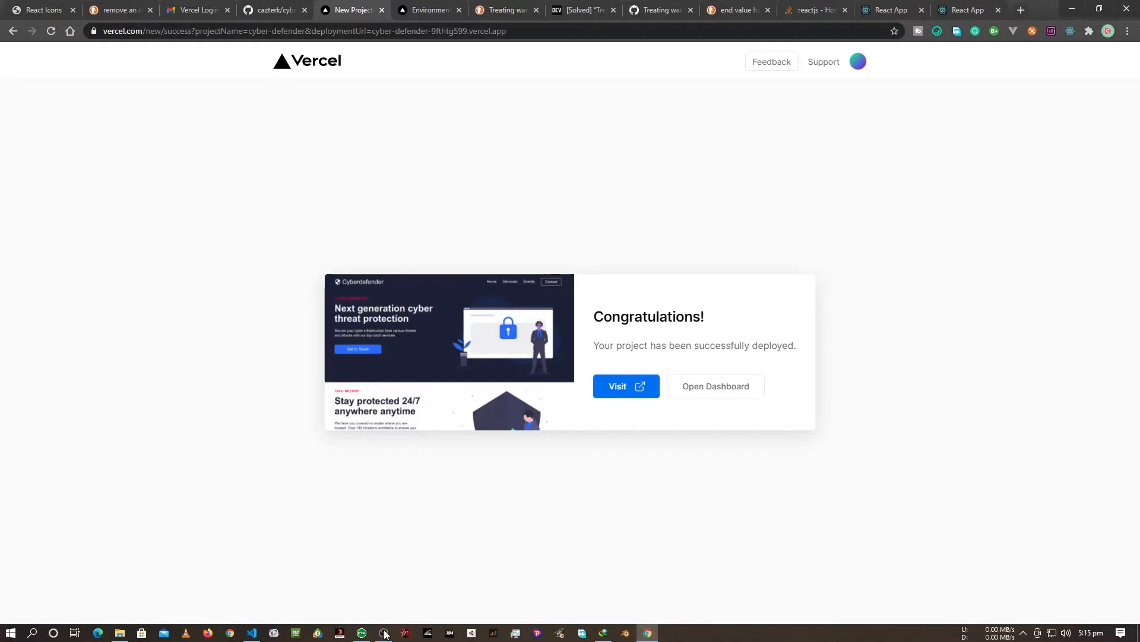
Visit the deployed Cyberdefender site and look through the sections of its home page.
{"action": "left_click", "coordinate": [601, 388]}
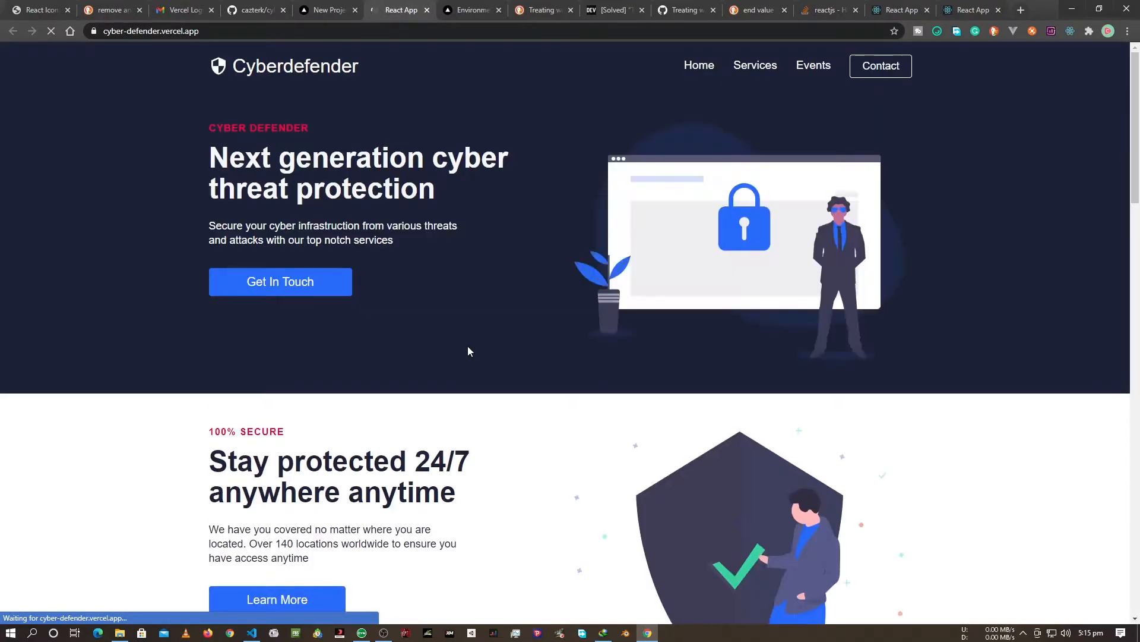
{"action": "scroll", "coordinate": [481, 351], "scroll_direction": "down", "scroll_amount": 20}
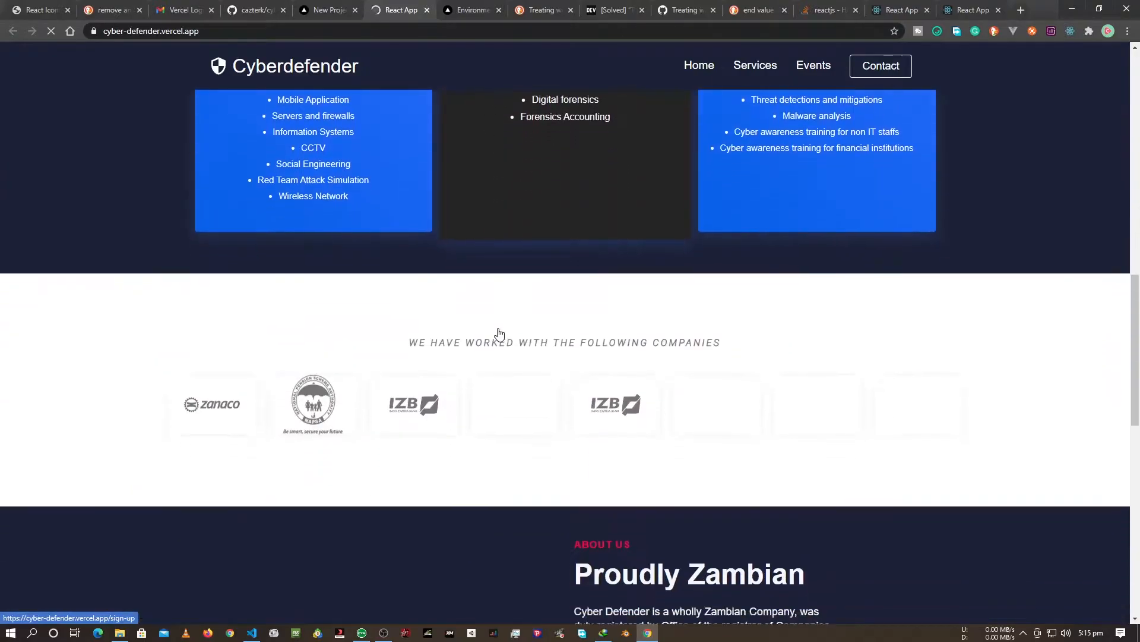
{"action": "scroll", "coordinate": [500, 333], "scroll_direction": "up", "scroll_amount": 3}
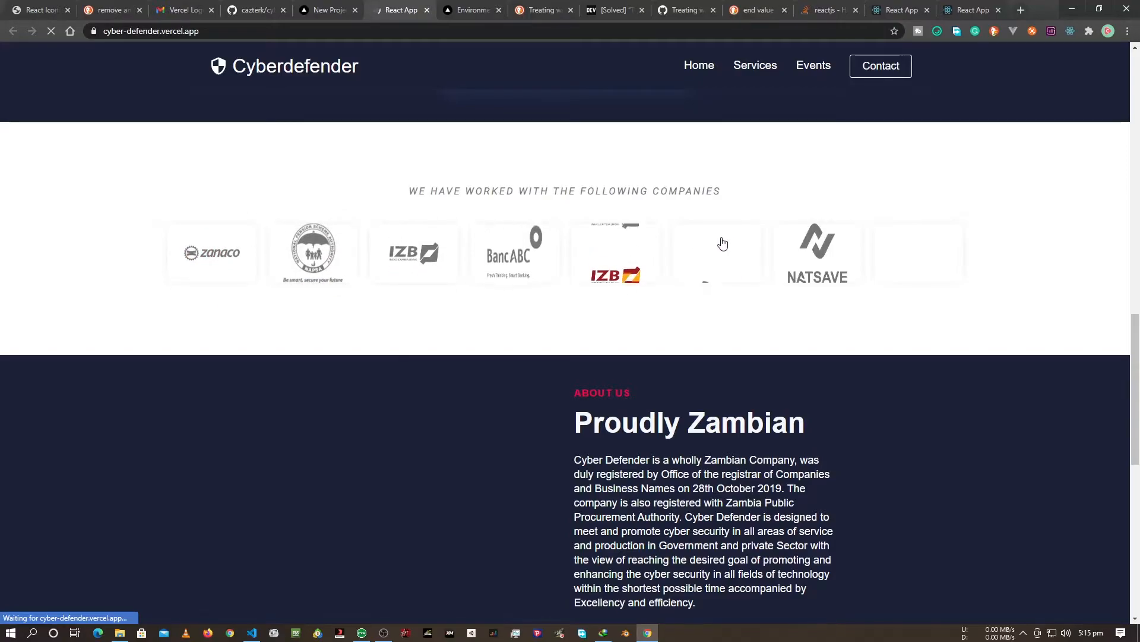
{"action": "scroll", "coordinate": [507, 451], "scroll_direction": "up", "scroll_amount": 7}
{"action": "scroll", "coordinate": [508, 451], "scroll_direction": "up", "scroll_amount": 10}
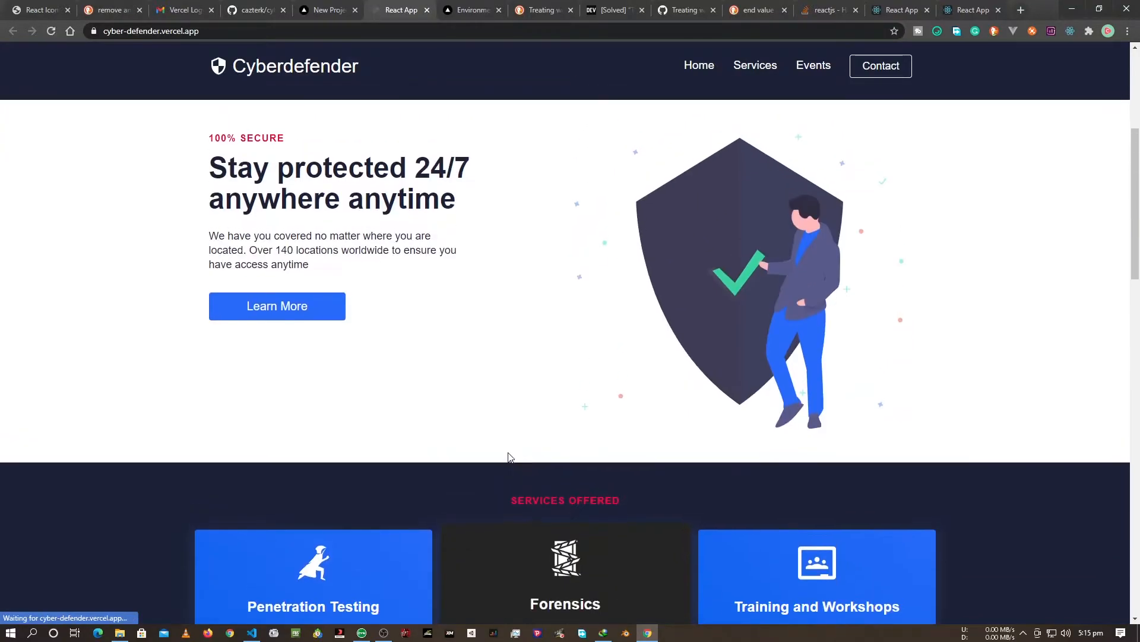
{"action": "scroll", "coordinate": [508, 452], "scroll_direction": "down", "scroll_amount": 15}
{"action": "scroll", "coordinate": [508, 457], "scroll_direction": "down", "scroll_amount": 10}
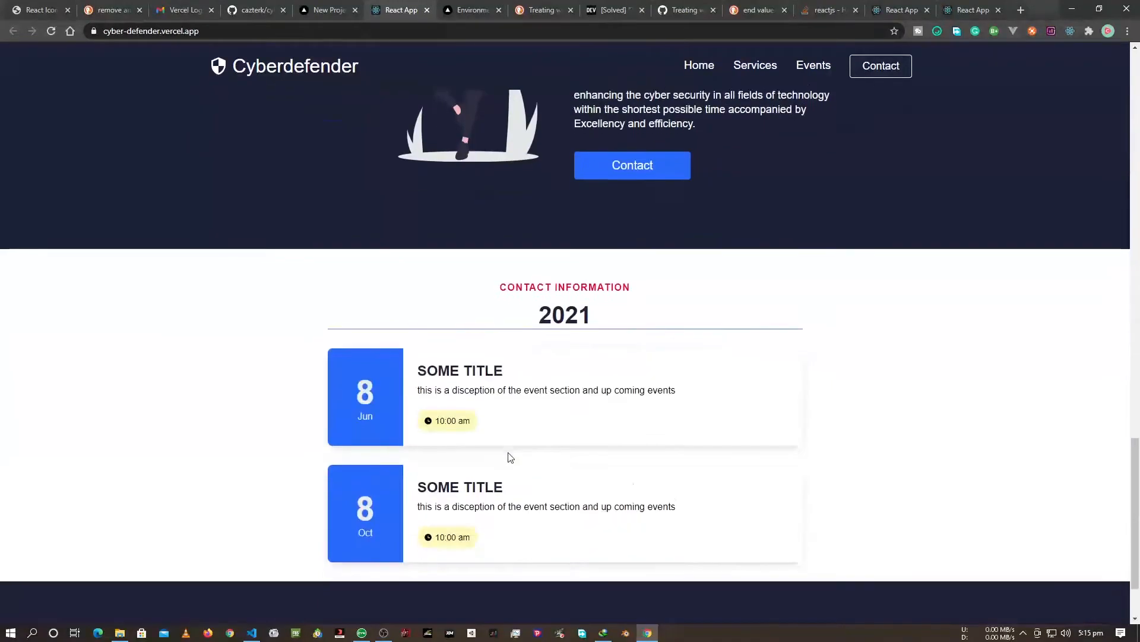
Check the live site's navigation by viewing its Contact, Events and Services pages.
{"action": "left_click", "coordinate": [877, 69]}
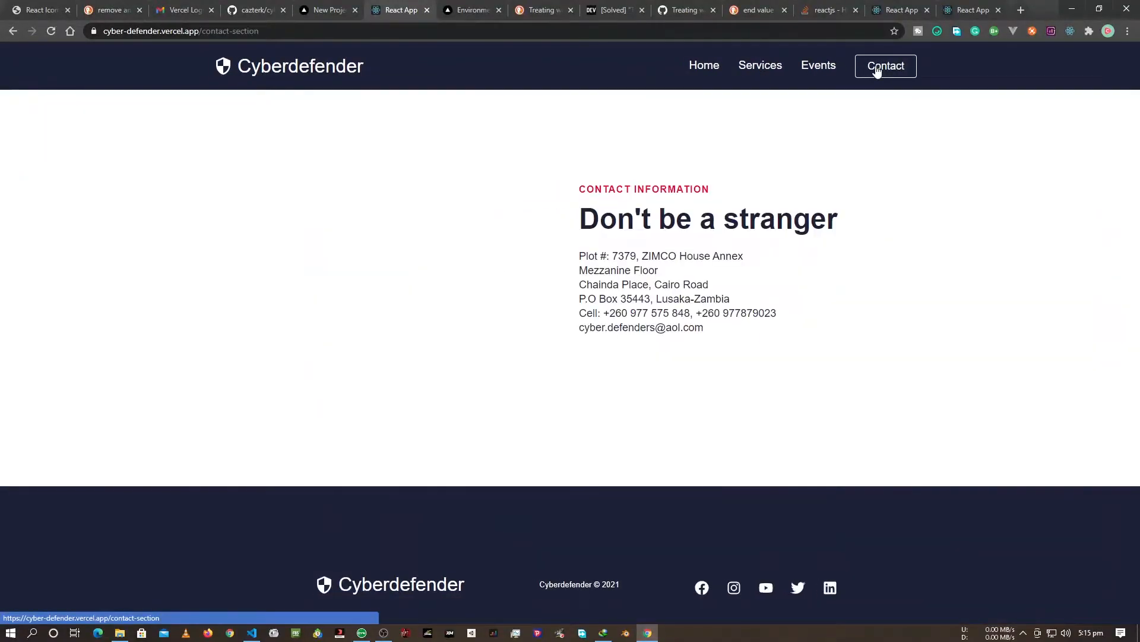
{"action": "left_click", "coordinate": [827, 79]}
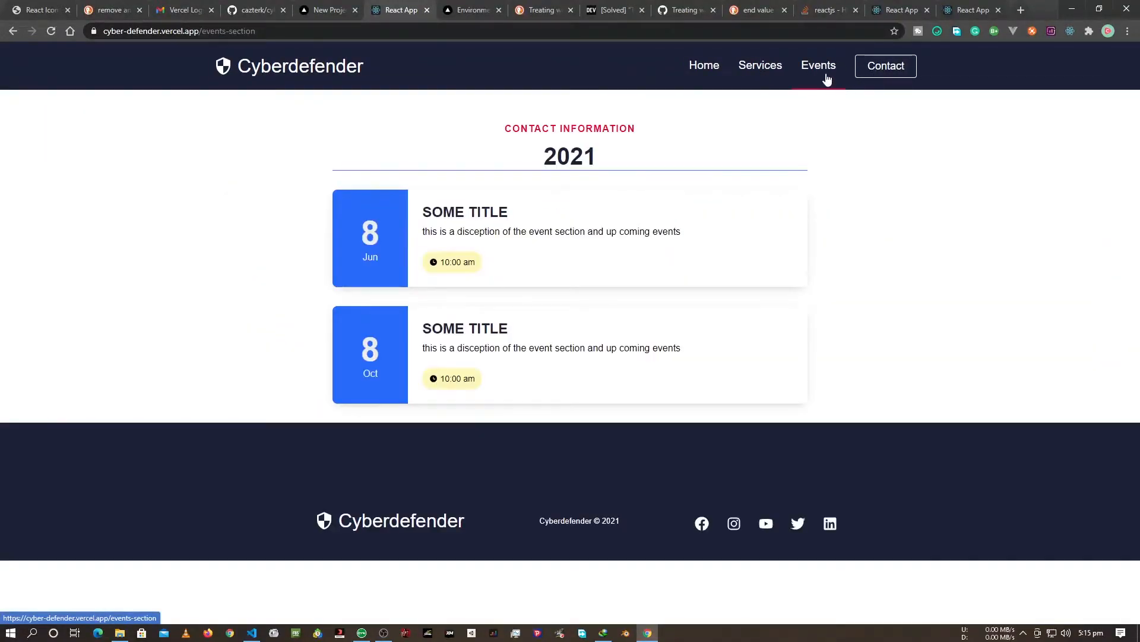
{"action": "left_click", "coordinate": [873, 69]}
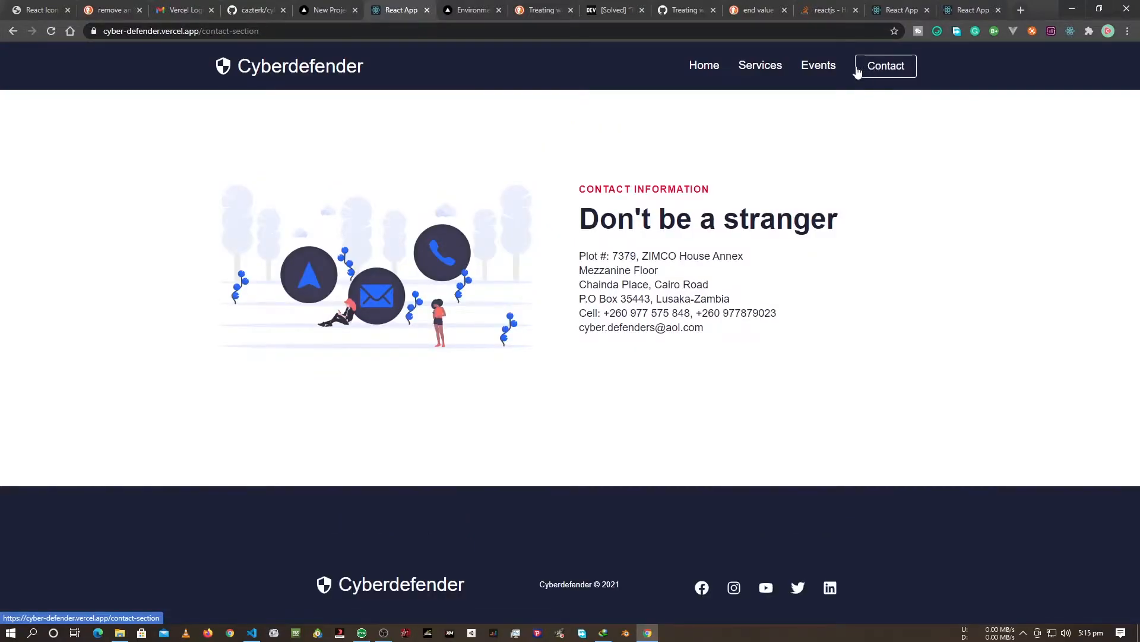
{"action": "left_click", "coordinate": [745, 68]}
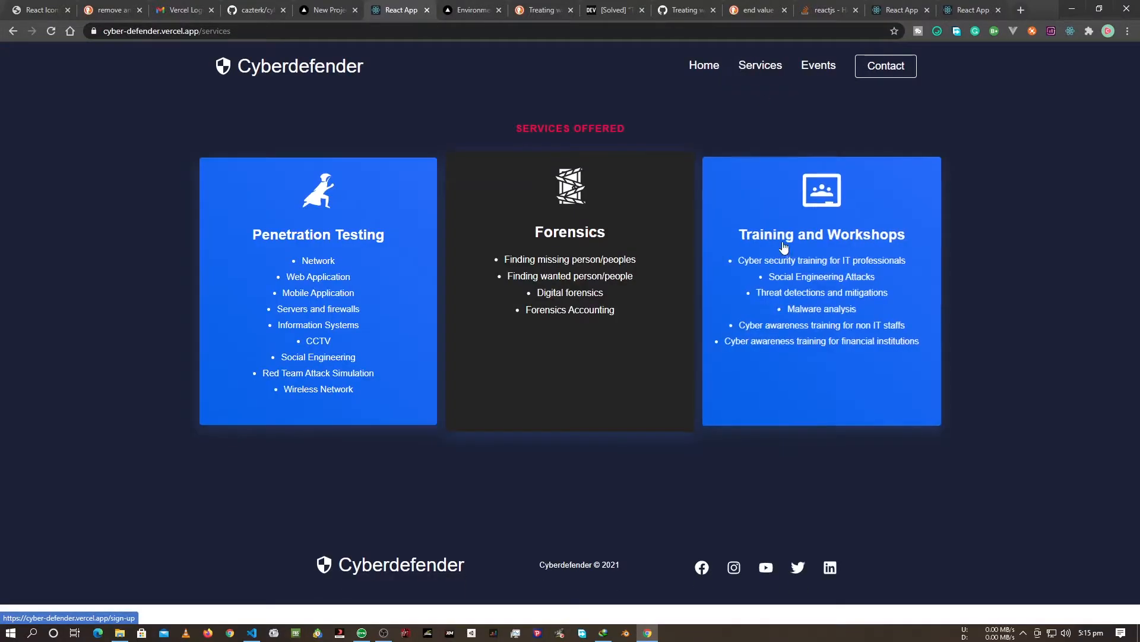
Revisit the live site's Contact, Events and Services pages and look over the home page again.
{"action": "left_click", "coordinate": [895, 69]}
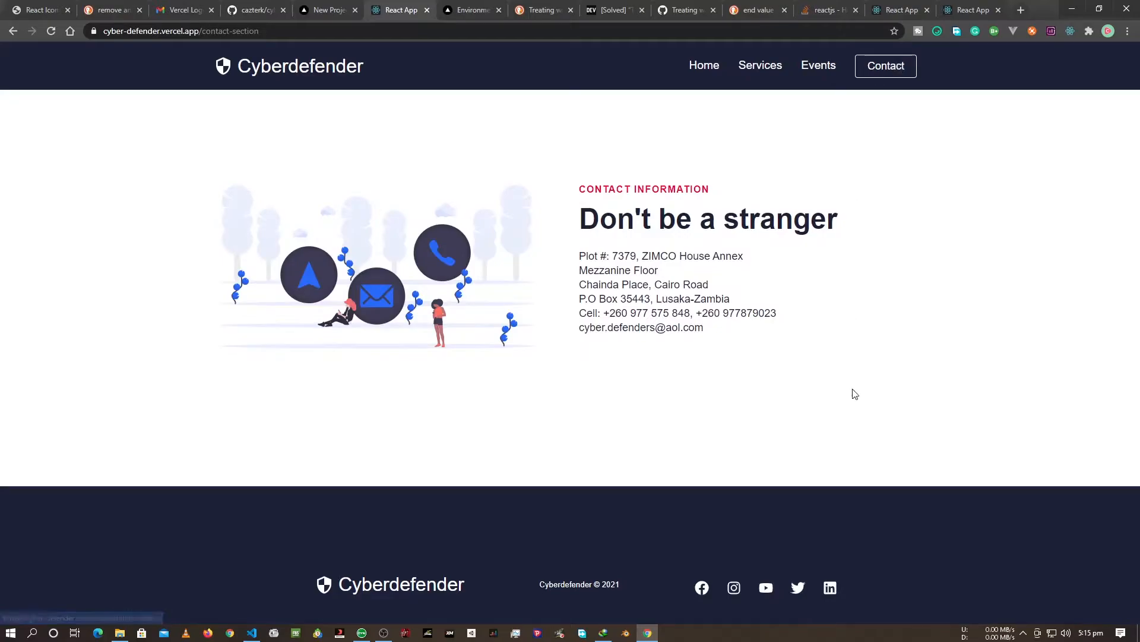
{"action": "left_click", "coordinate": [816, 70]}
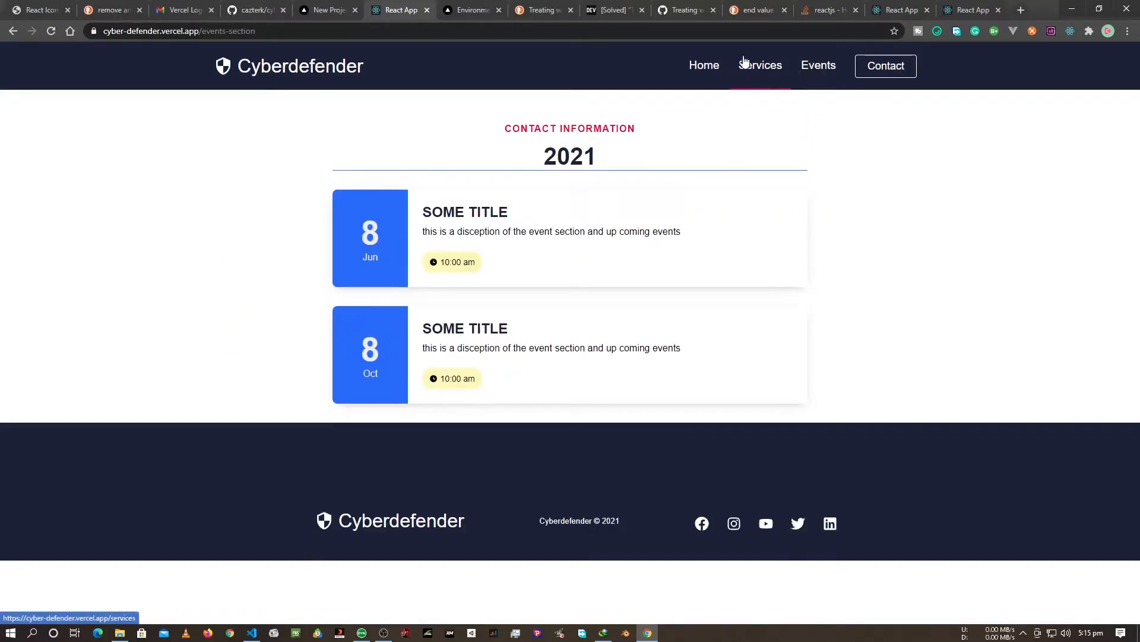
{"action": "left_click", "coordinate": [738, 88]}
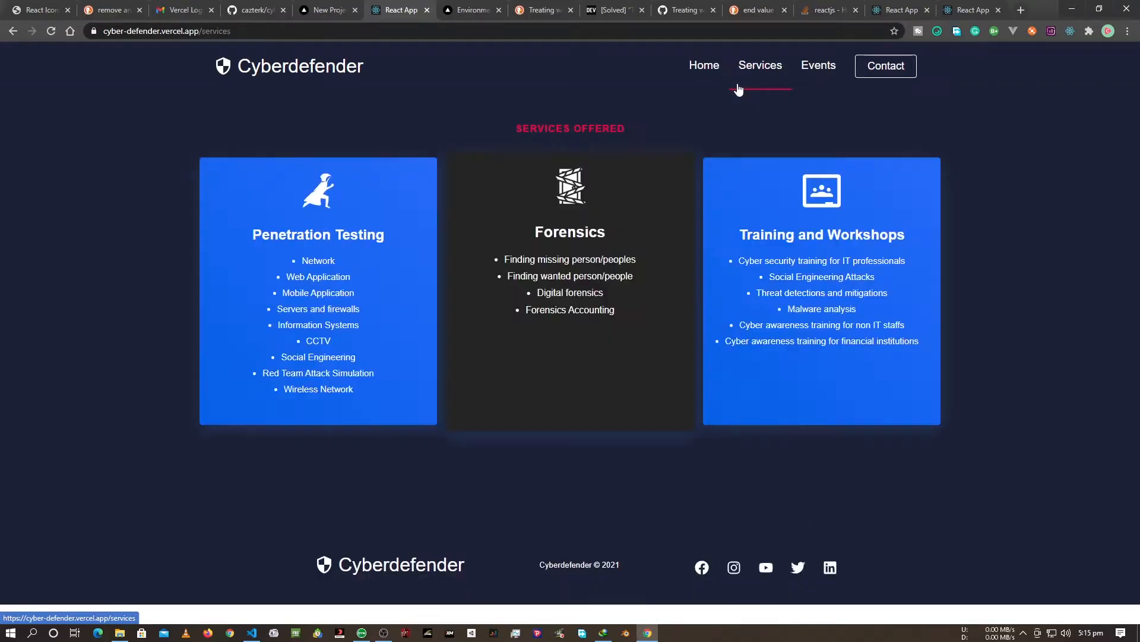
{"action": "left_click", "coordinate": [710, 79]}
{"action": "scroll", "coordinate": [603, 300], "scroll_direction": "down", "scroll_amount": 20}
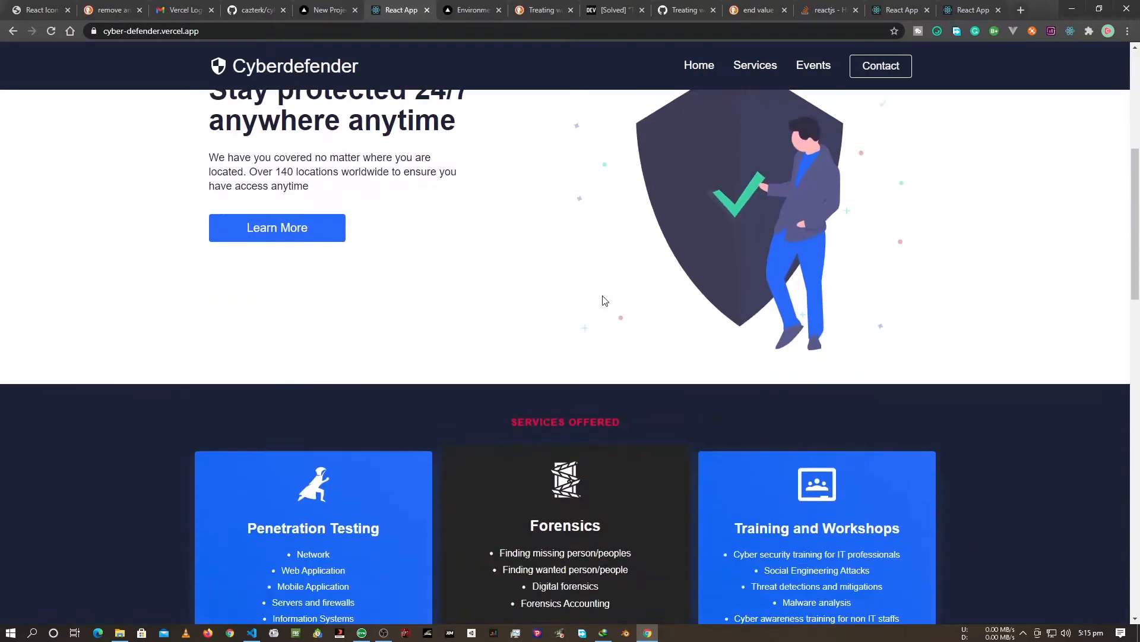
{"action": "scroll", "coordinate": [614, 398], "scroll_direction": "up", "scroll_amount": 20}
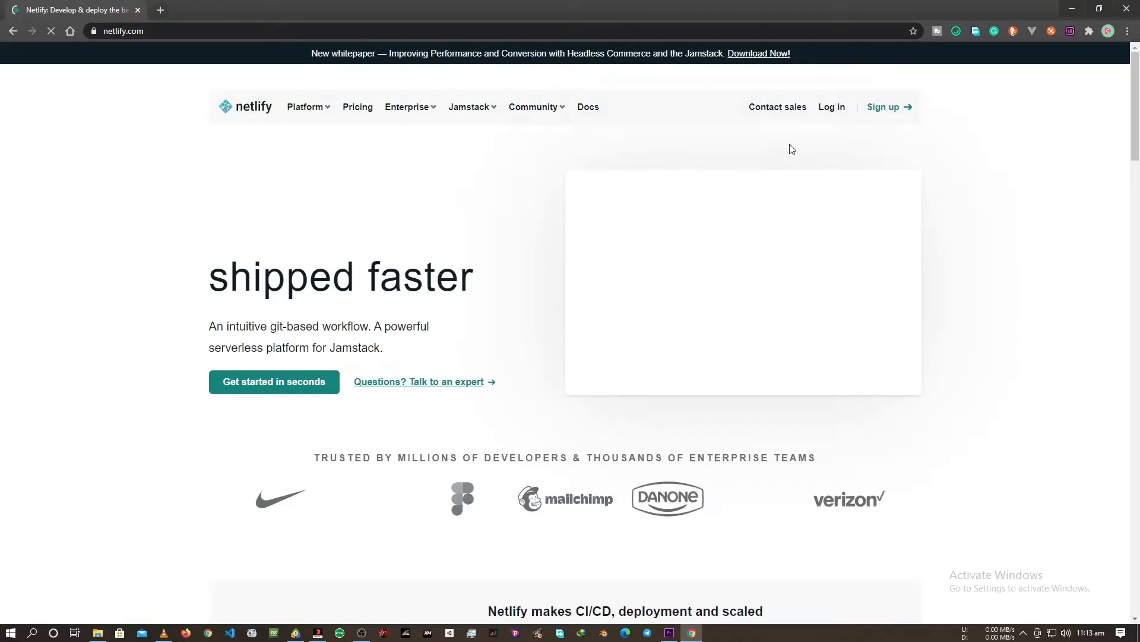
Log in to Netlify and start a new site from Git with GitHub as the provider.
{"action": "left_click", "coordinate": [831, 116]}
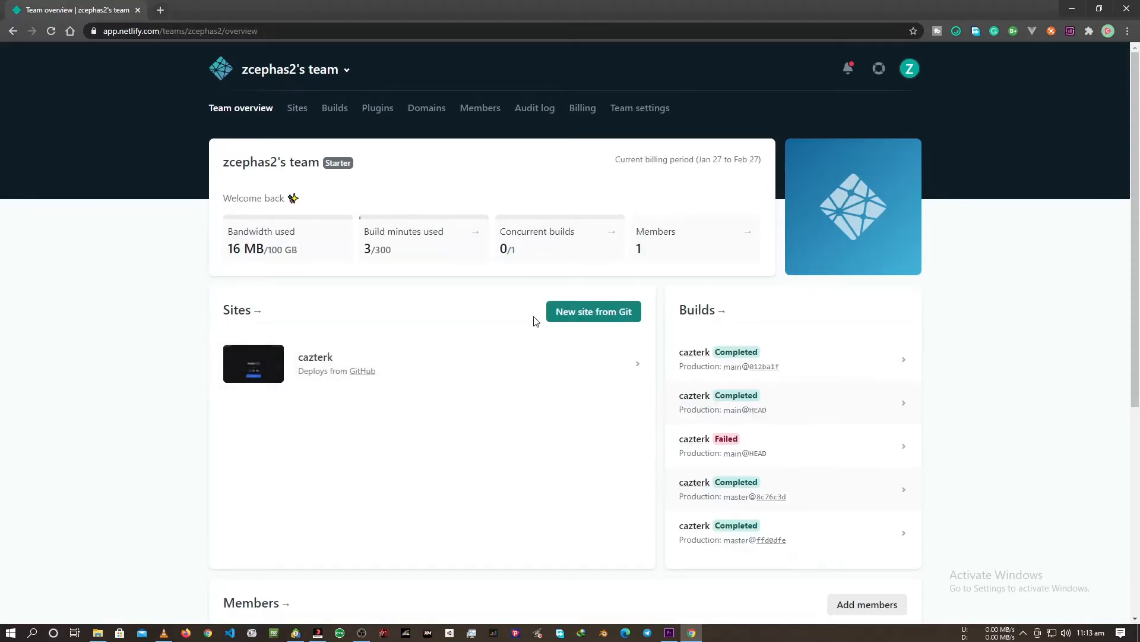
{"action": "left_click", "coordinate": [561, 322]}
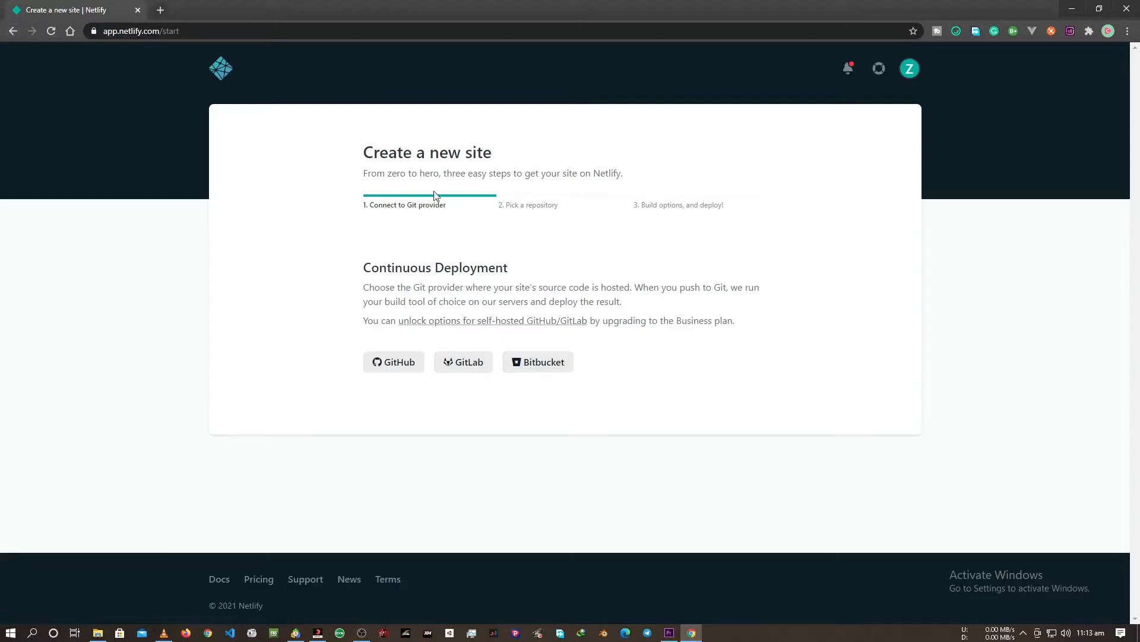
{"action": "left_click", "coordinate": [394, 367]}
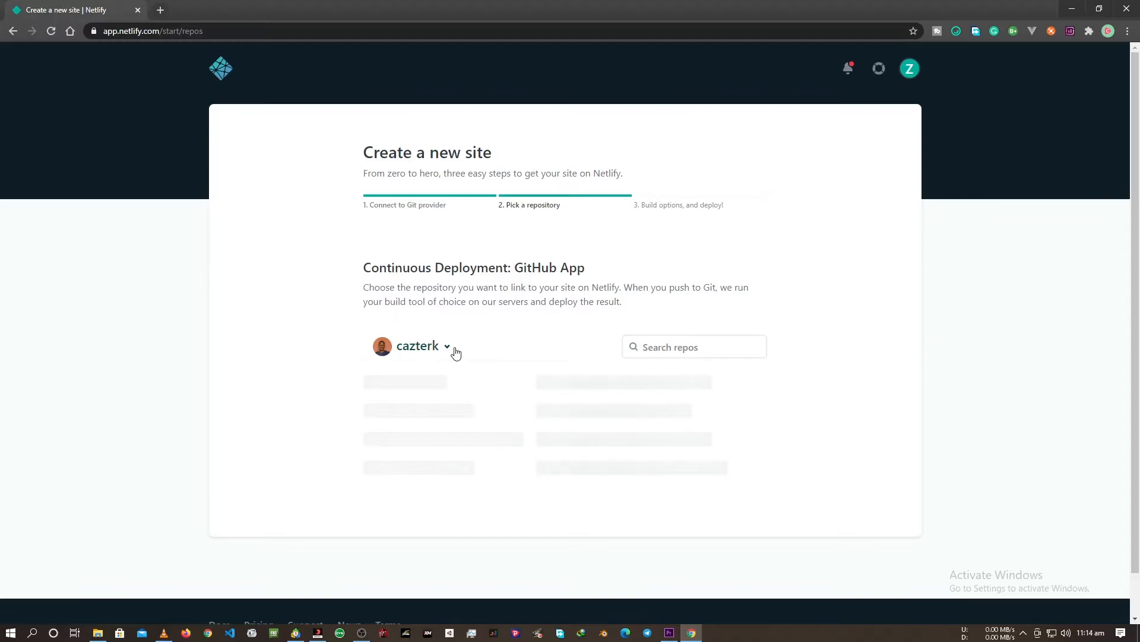
Look through the GitHub repositories offered for the new site and return to the team overview.
{"action": "scroll", "coordinate": [484, 449], "scroll_direction": "down", "scroll_amount": 4}
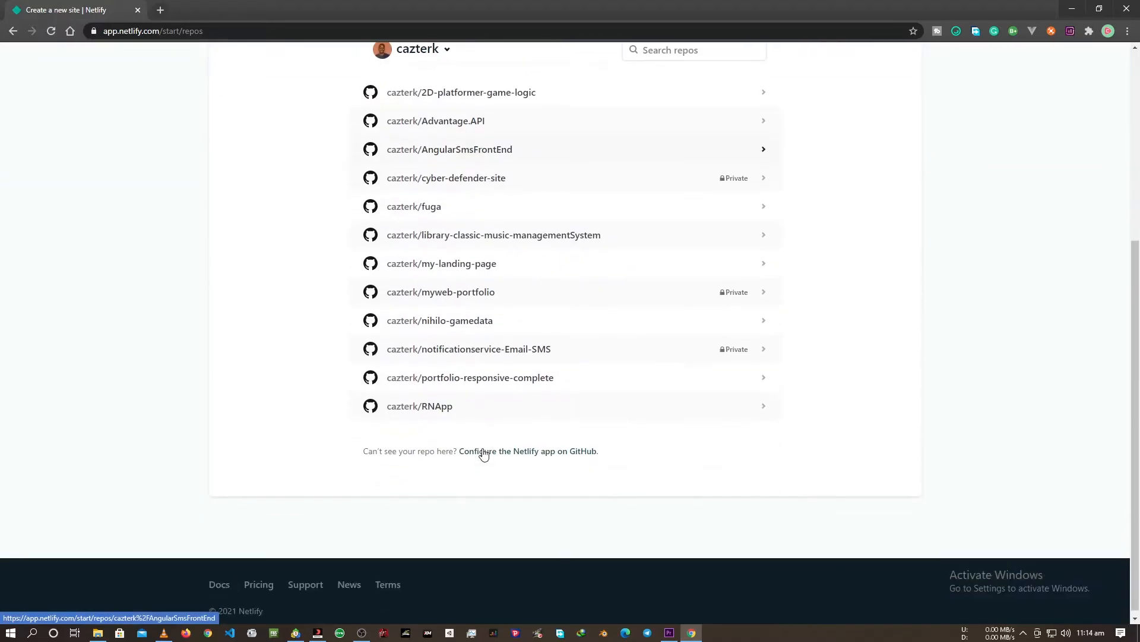
{"action": "scroll", "coordinate": [485, 453], "scroll_direction": "up", "scroll_amount": 3}
{"action": "scroll", "coordinate": [484, 454], "scroll_direction": "down", "scroll_amount": 4}
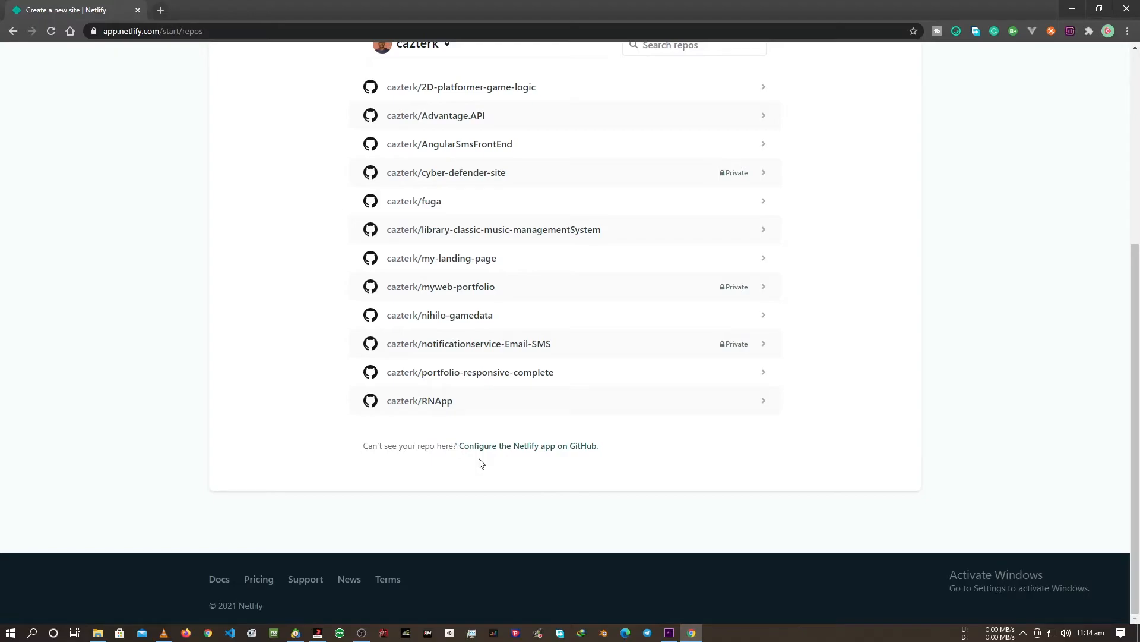
{"action": "scroll", "coordinate": [481, 463], "scroll_direction": "up", "scroll_amount": 5}
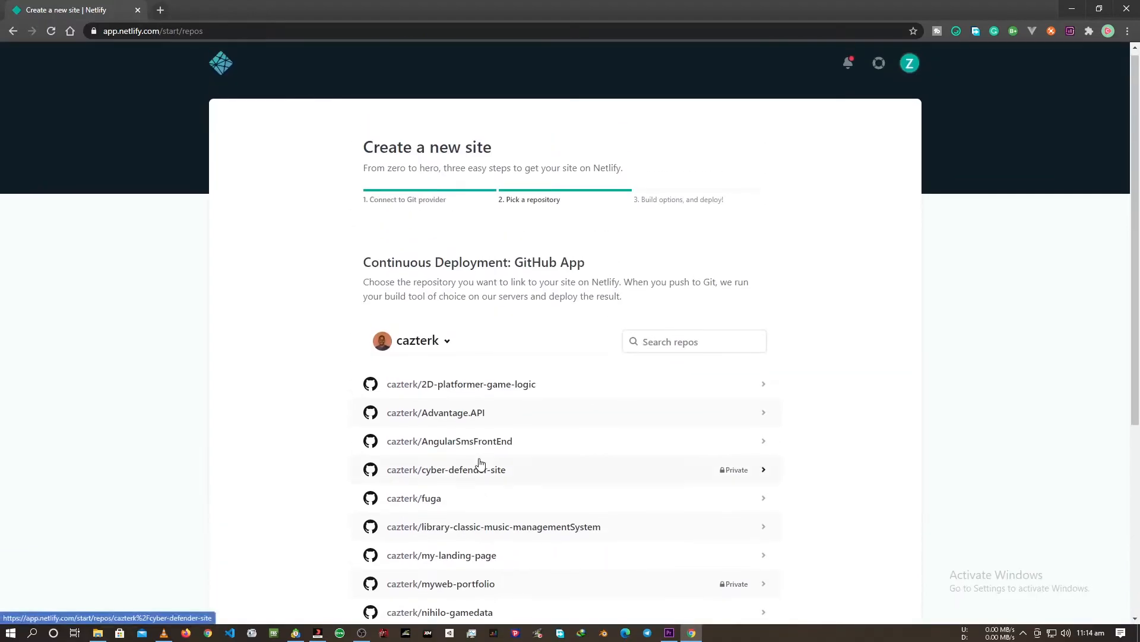
{"action": "scroll", "coordinate": [469, 469], "scroll_direction": "down", "scroll_amount": 3}
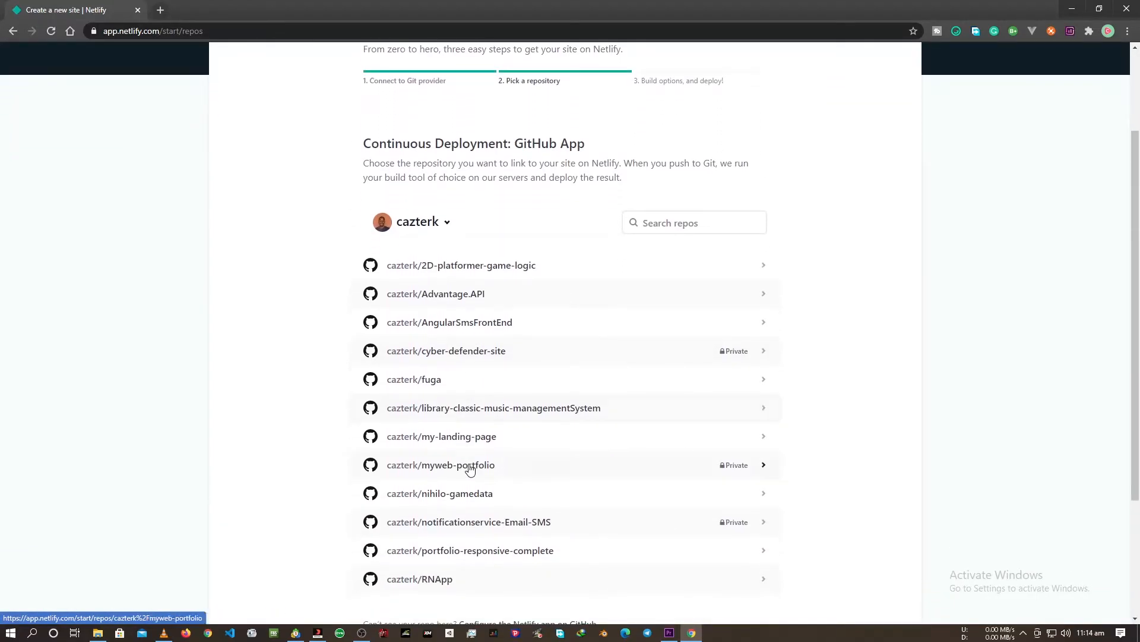
{"action": "scroll", "coordinate": [469, 470], "scroll_direction": "down", "scroll_amount": 1}
{"action": "scroll", "coordinate": [469, 469], "scroll_direction": "up", "scroll_amount": 4}
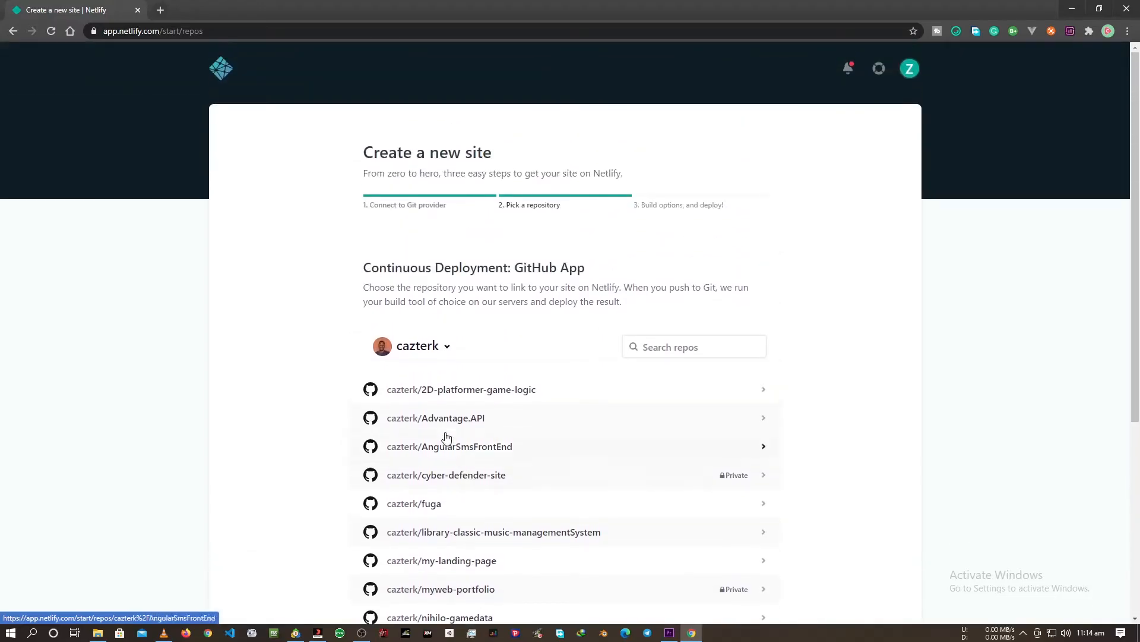
{"action": "left_click", "coordinate": [12, 30]}
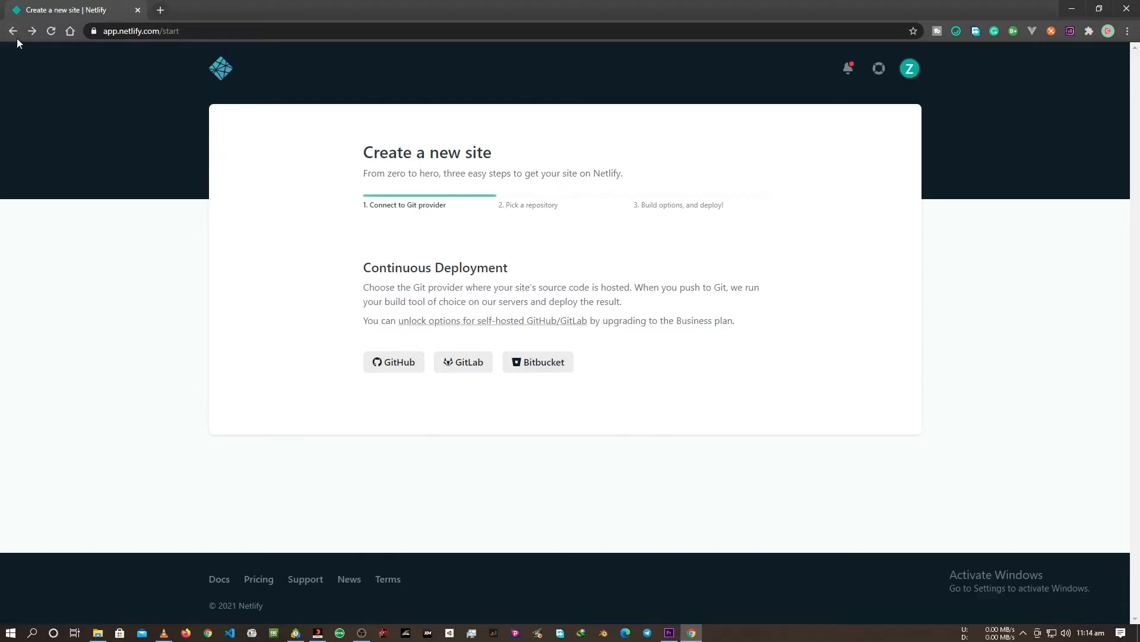
{"action": "left_click", "coordinate": [12, 31]}
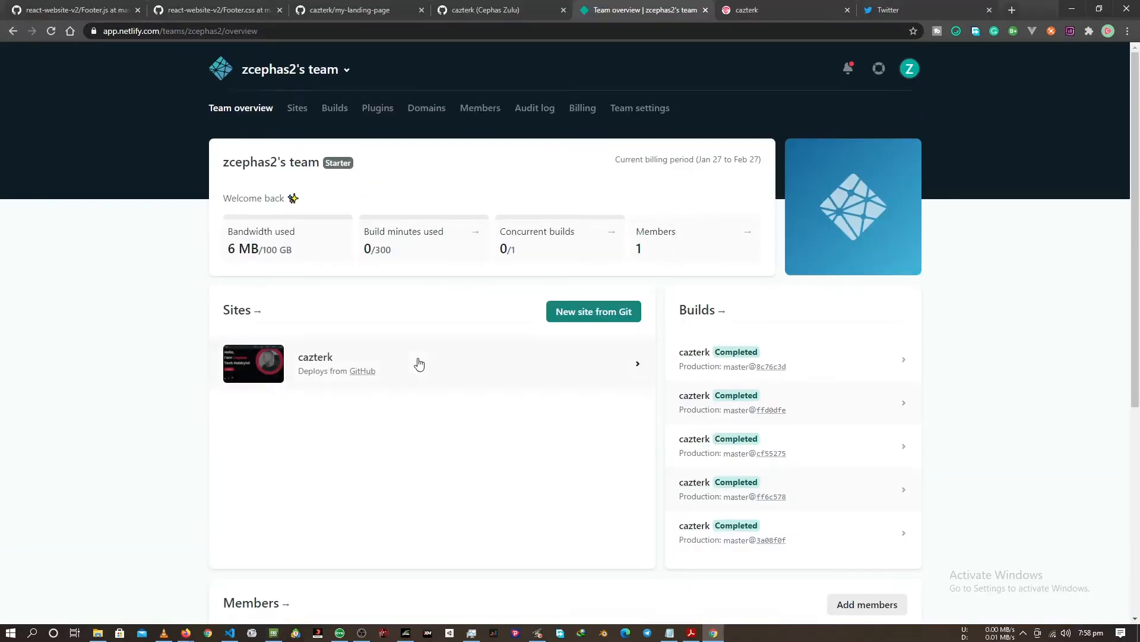
Open the Build & deploy settings of the cazterk site and check its linked GitHub repository.
{"action": "left_click", "coordinate": [375, 362]}
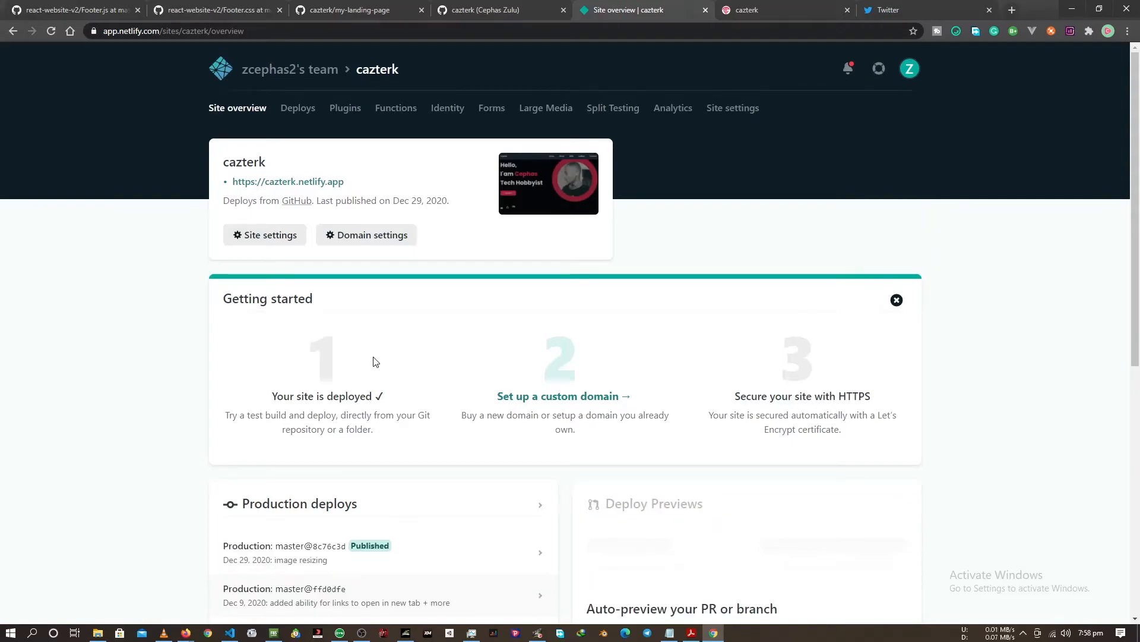
{"action": "scroll", "coordinate": [374, 362], "scroll_direction": "down", "scroll_amount": 3}
{"action": "left_click", "coordinate": [284, 236]}
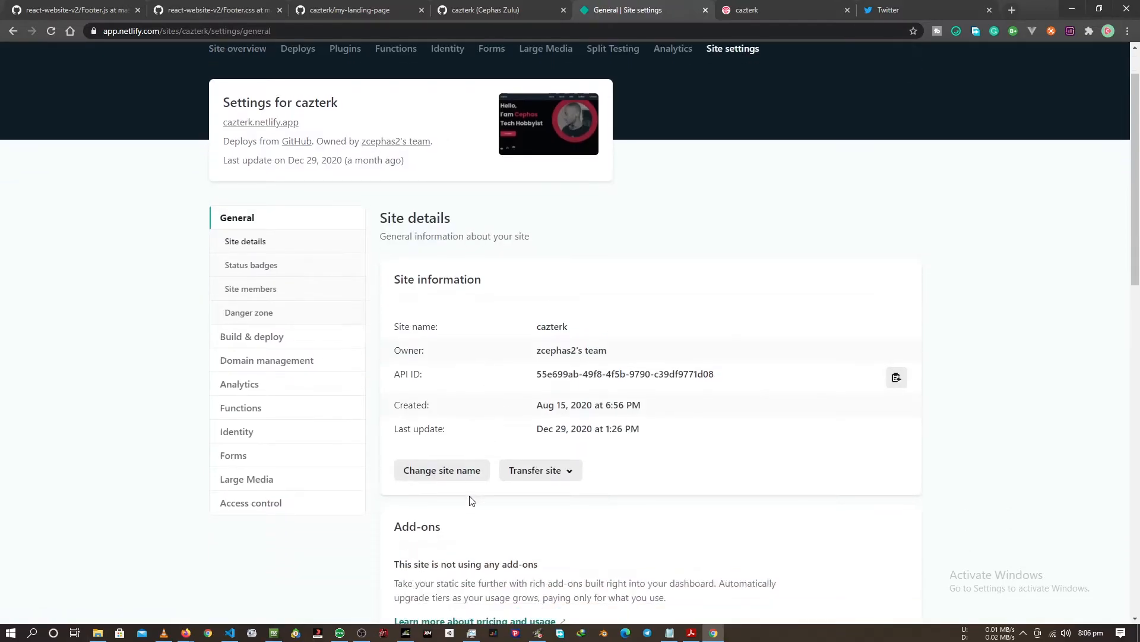
{"action": "left_click", "coordinate": [540, 529]}
{"action": "left_click", "coordinate": [274, 399]}
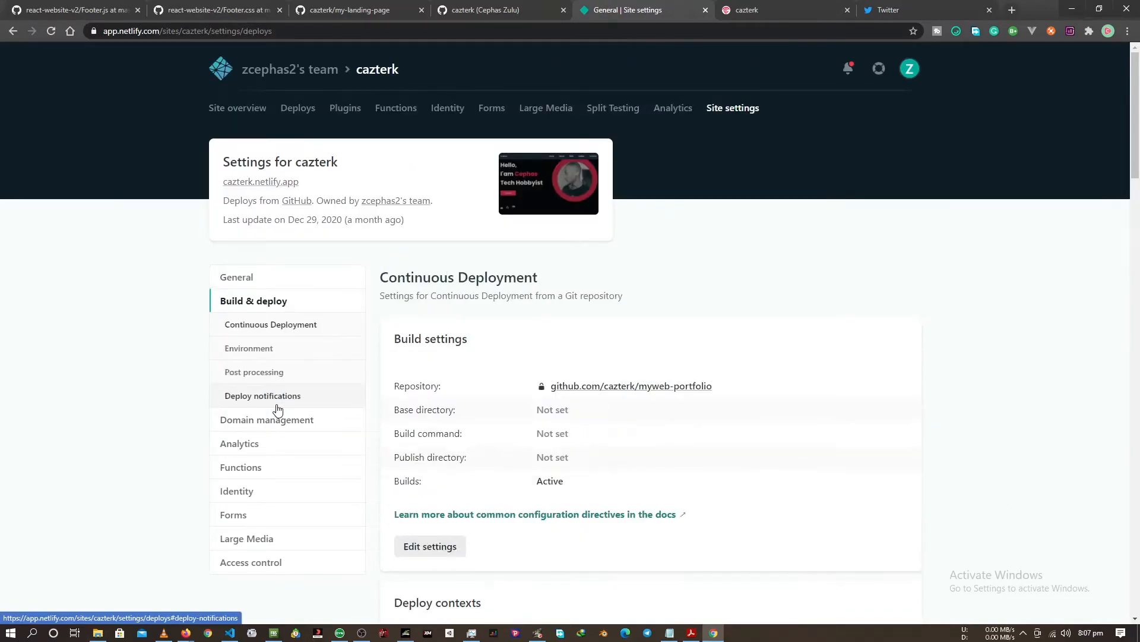
{"action": "left_click", "coordinate": [545, 393]}
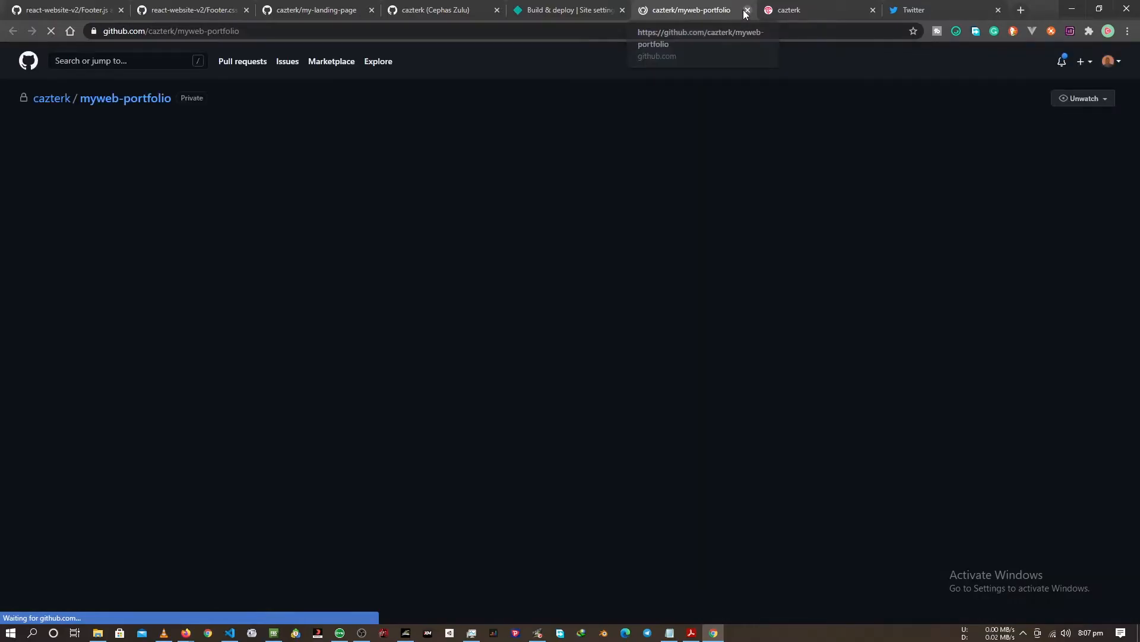
{"action": "left_click", "coordinate": [747, 11]}
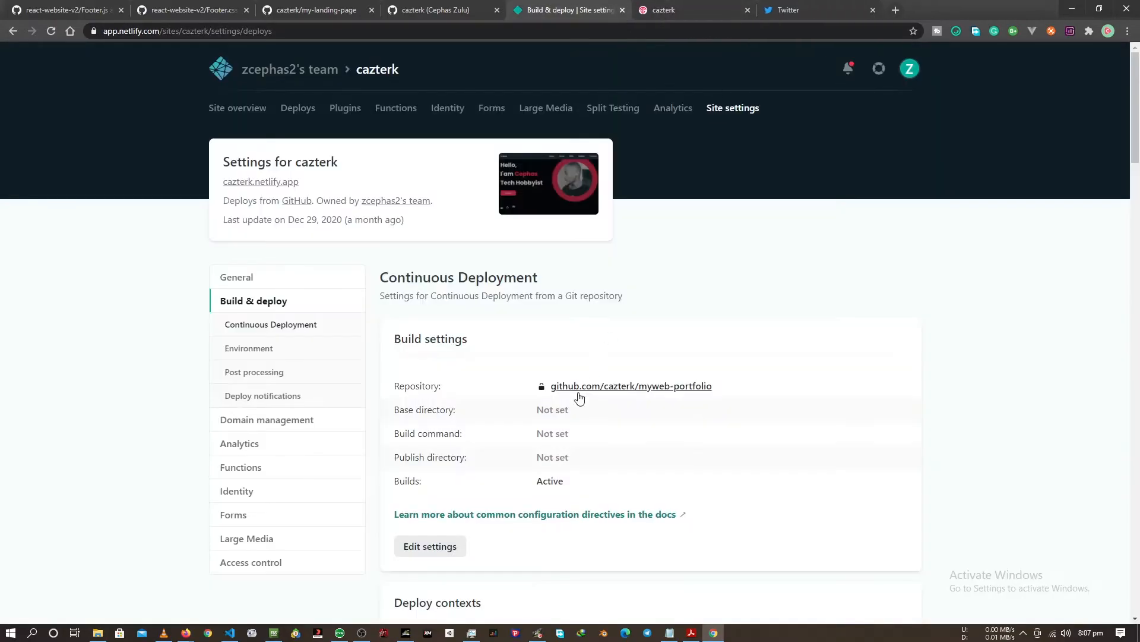
Link the cazterk site to the GitHub repository my-landing-page and deploy its main branch with the prefilled build settings.
{"action": "left_click", "coordinate": [430, 546]}
{"action": "scroll", "coordinate": [439, 558], "scroll_direction": "down", "scroll_amount": 2}
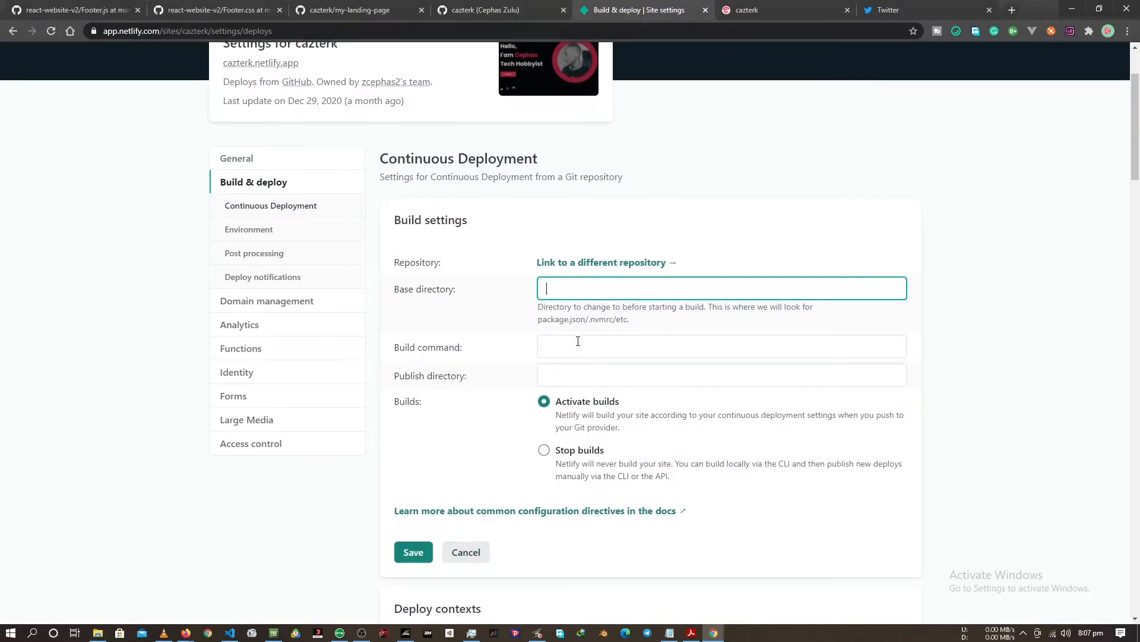
{"action": "left_click", "coordinate": [596, 268]}
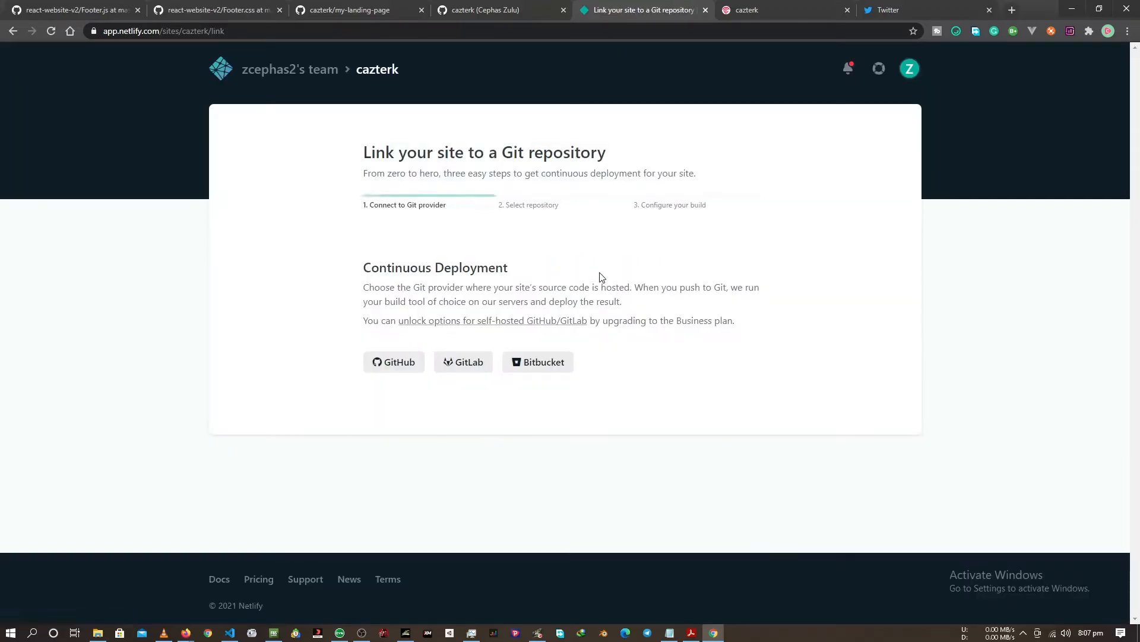
{"action": "left_click", "coordinate": [409, 363]}
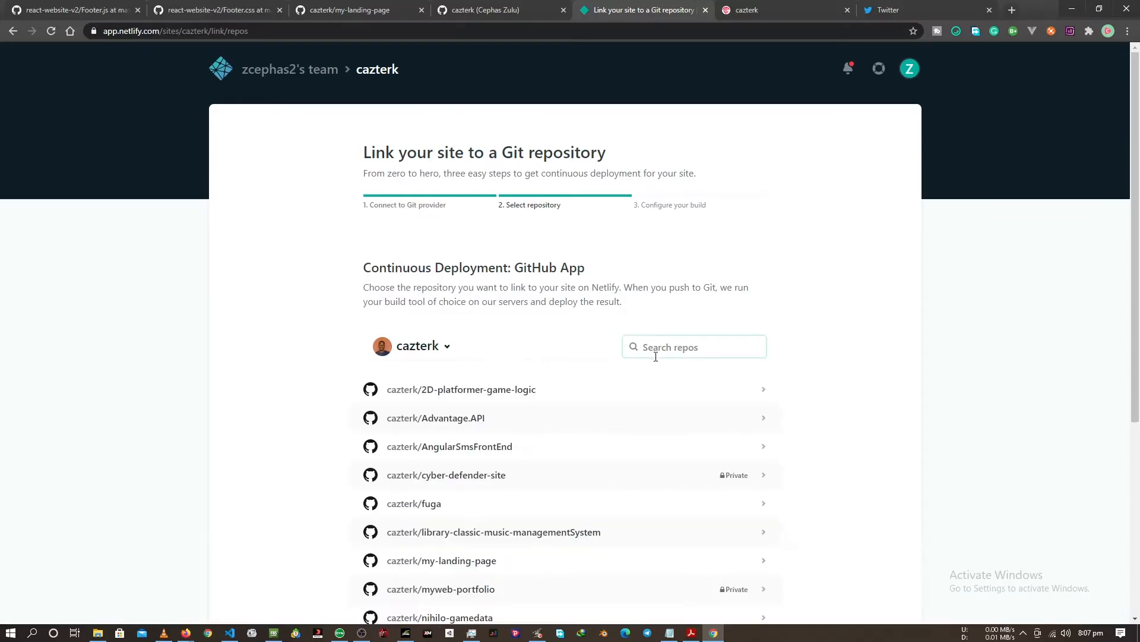
{"action": "scroll", "coordinate": [527, 456], "scroll_direction": "down", "scroll_amount": 1}
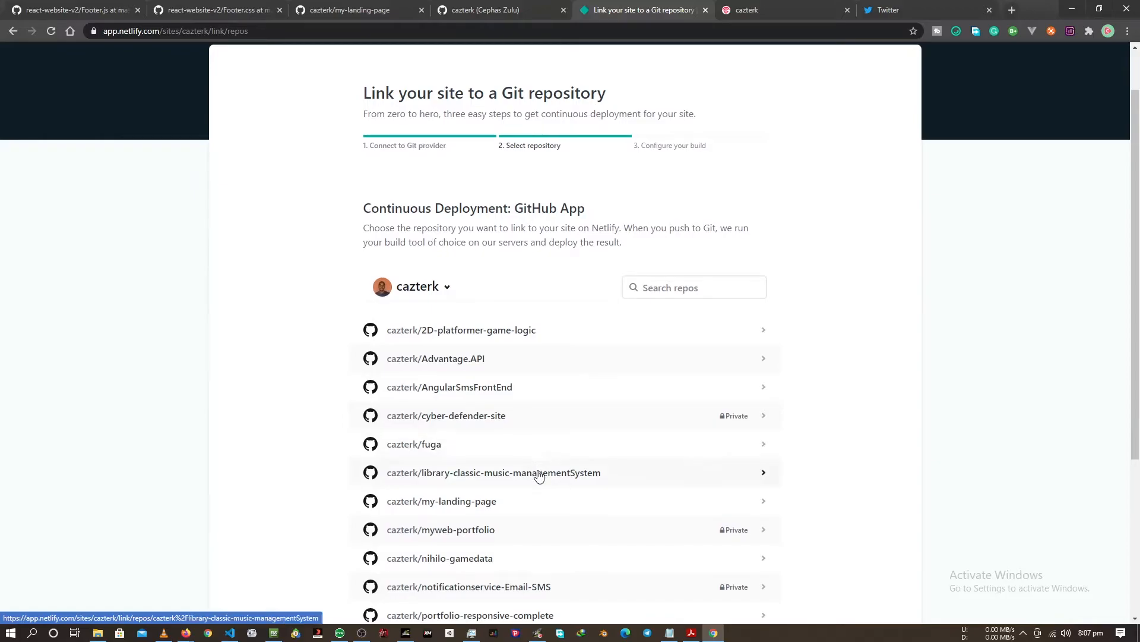
{"action": "left_click", "coordinate": [462, 506]}
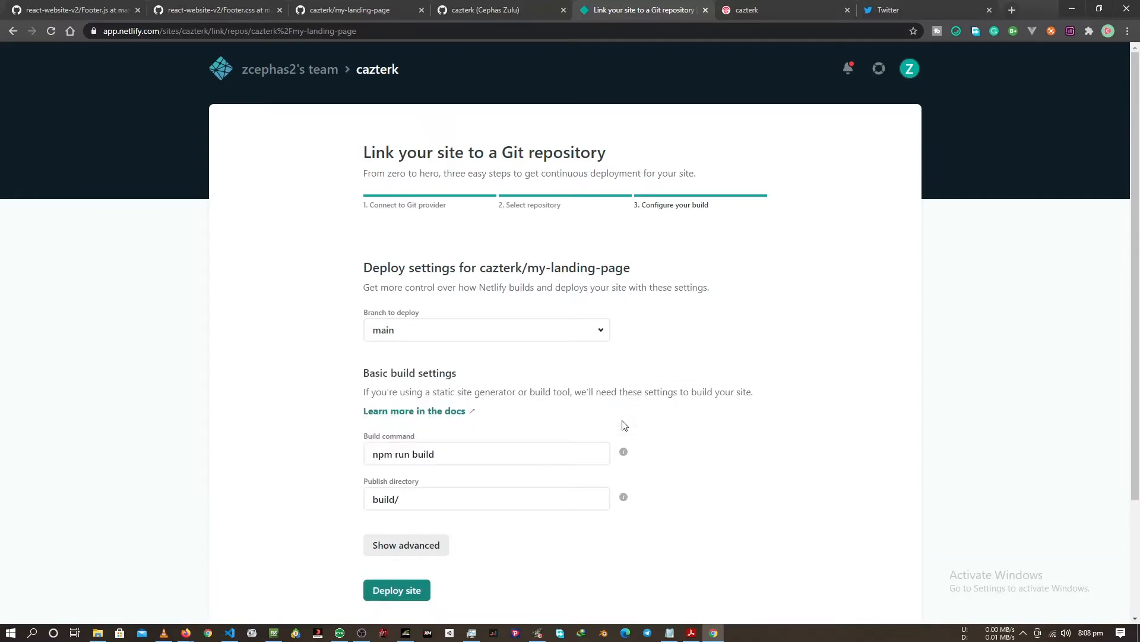
{"action": "scroll", "coordinate": [625, 425], "scroll_direction": "down", "scroll_amount": 2}
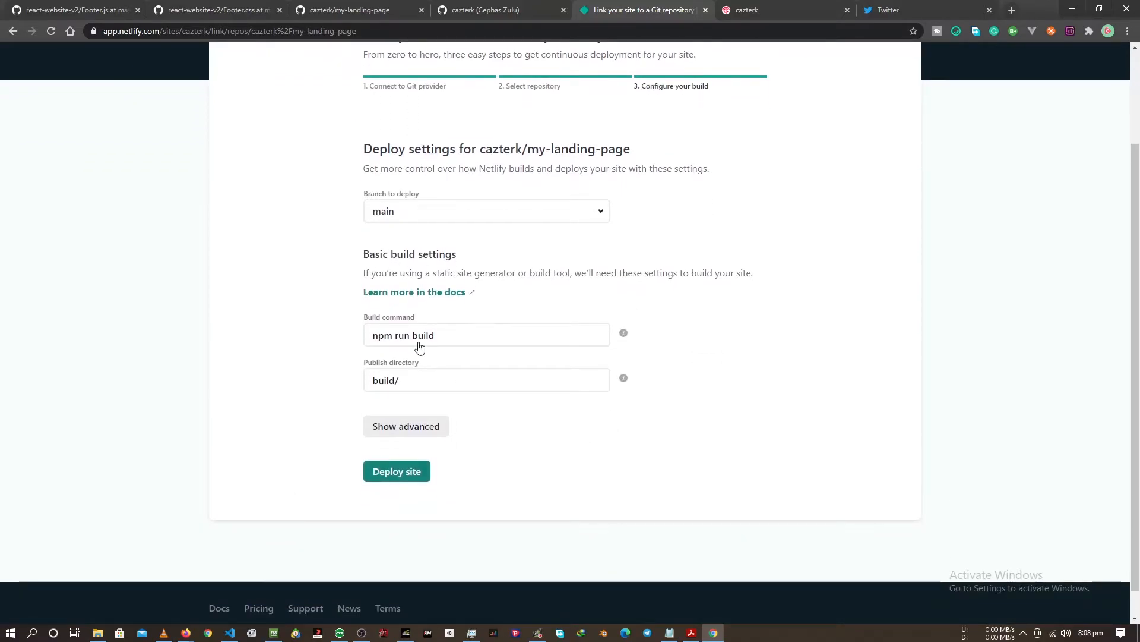
{"action": "left_click", "coordinate": [413, 484]}
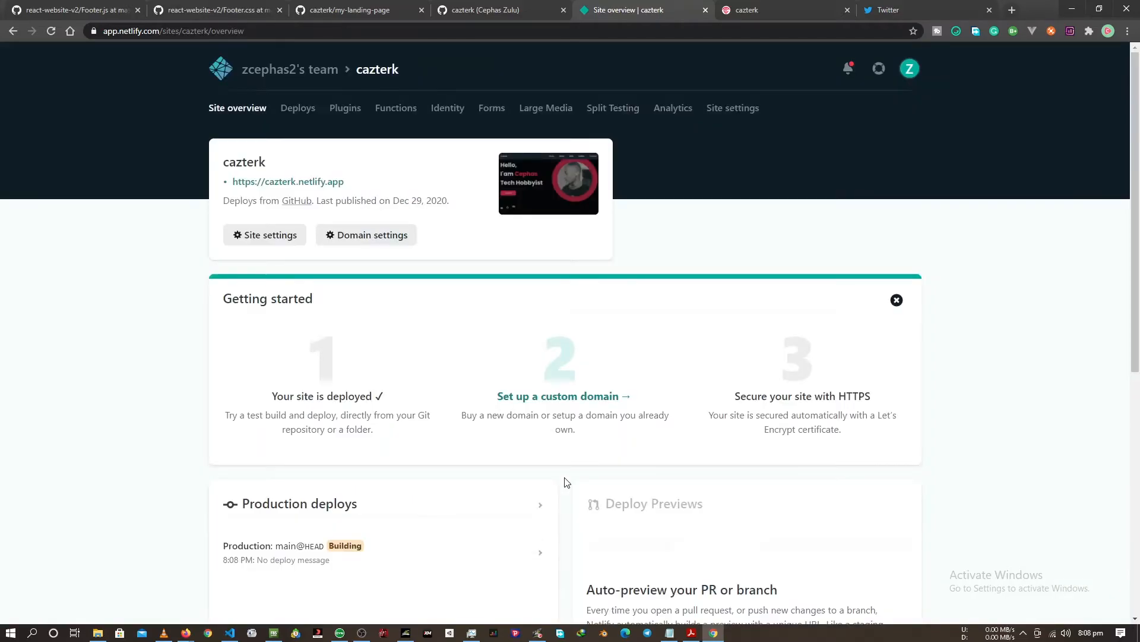
Open the production deploy of the main branch and read through its deploy log.
{"action": "scroll", "coordinate": [565, 485], "scroll_direction": "down", "scroll_amount": 2}
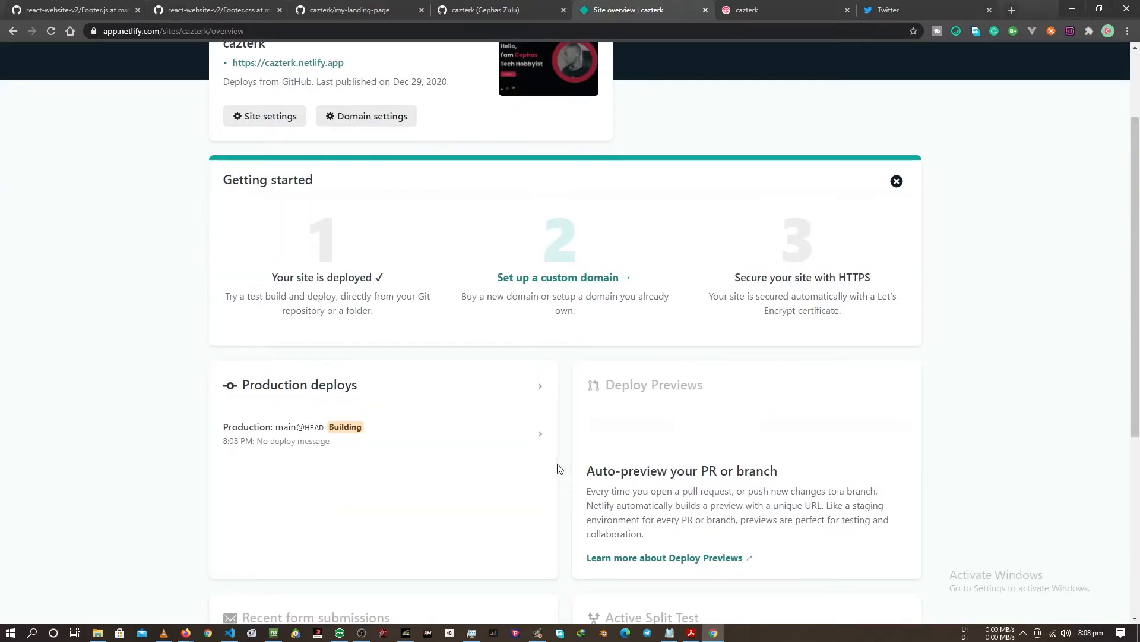
{"action": "left_click", "coordinate": [535, 439]}
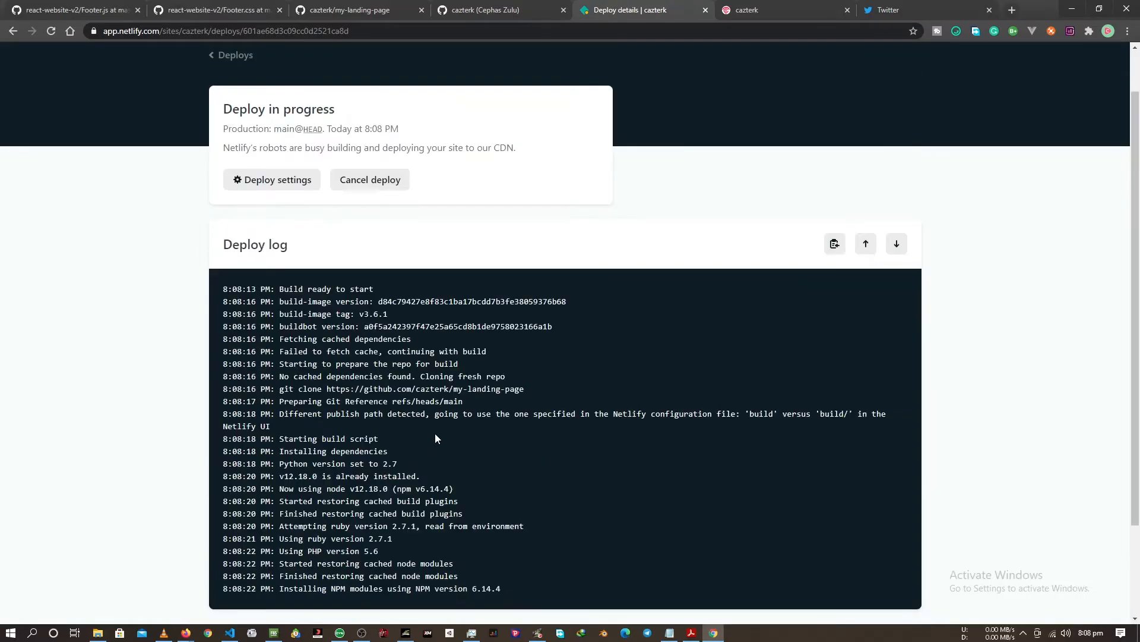
{"action": "scroll", "coordinate": [437, 439], "scroll_direction": "down", "scroll_amount": 1}
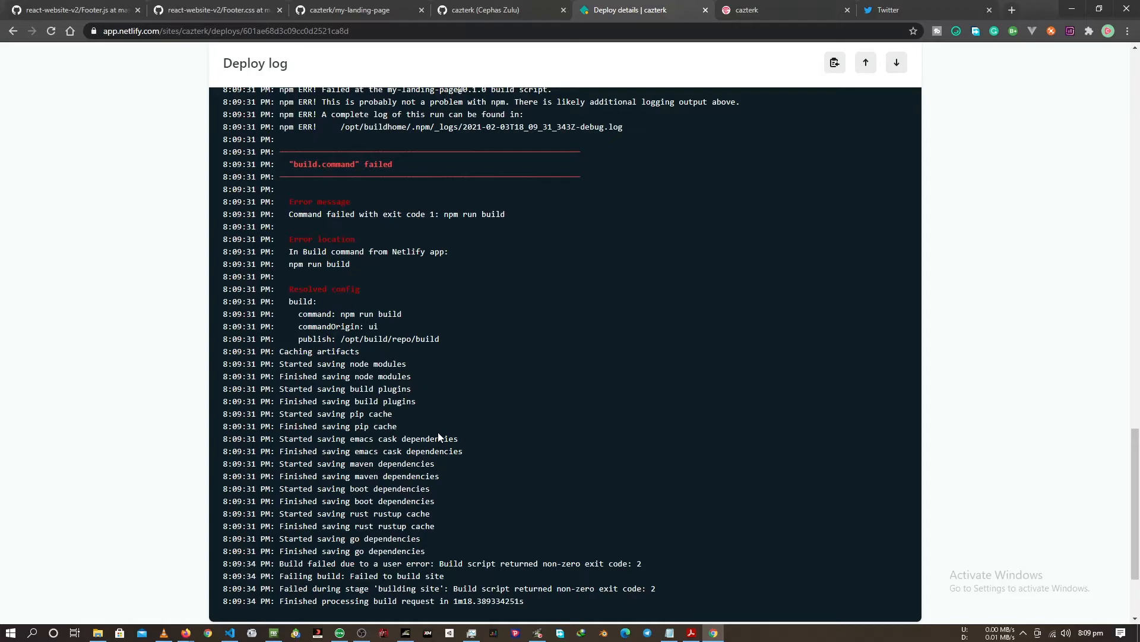
{"action": "scroll", "coordinate": [437, 434], "scroll_direction": "up", "scroll_amount": 10}
{"action": "scroll", "coordinate": [440, 432], "scroll_direction": "down", "scroll_amount": 12}
{"action": "scroll", "coordinate": [440, 433], "scroll_direction": "up", "scroll_amount": 15}
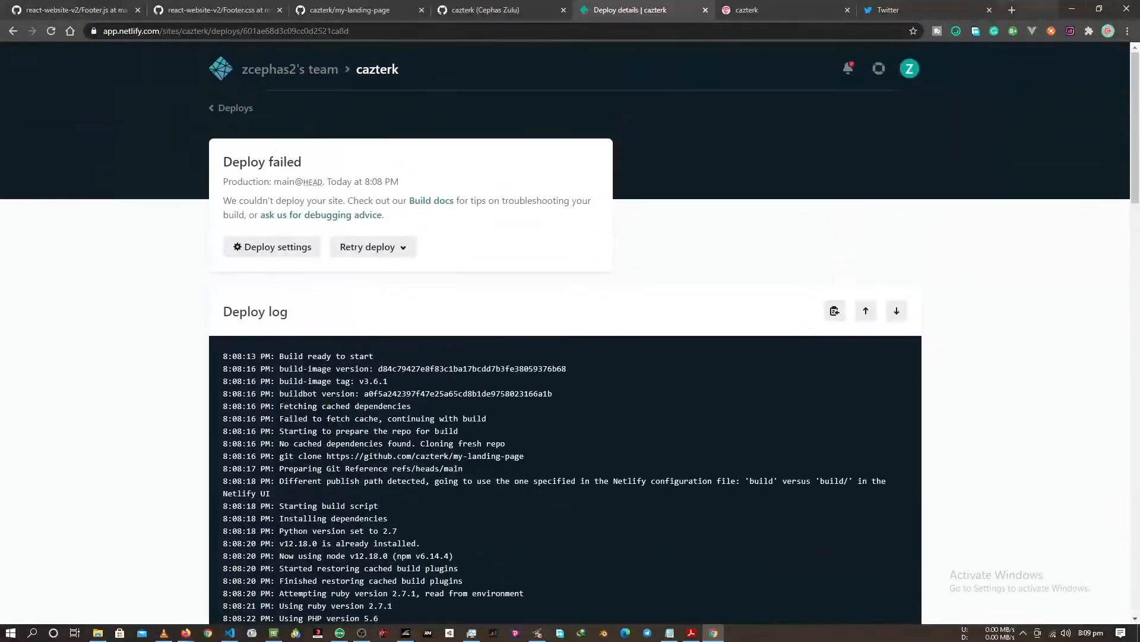
Open the deploy settings from the failed deploy and bring up the cazterk site's build settings for editing.
{"action": "left_click", "coordinate": [311, 254]}
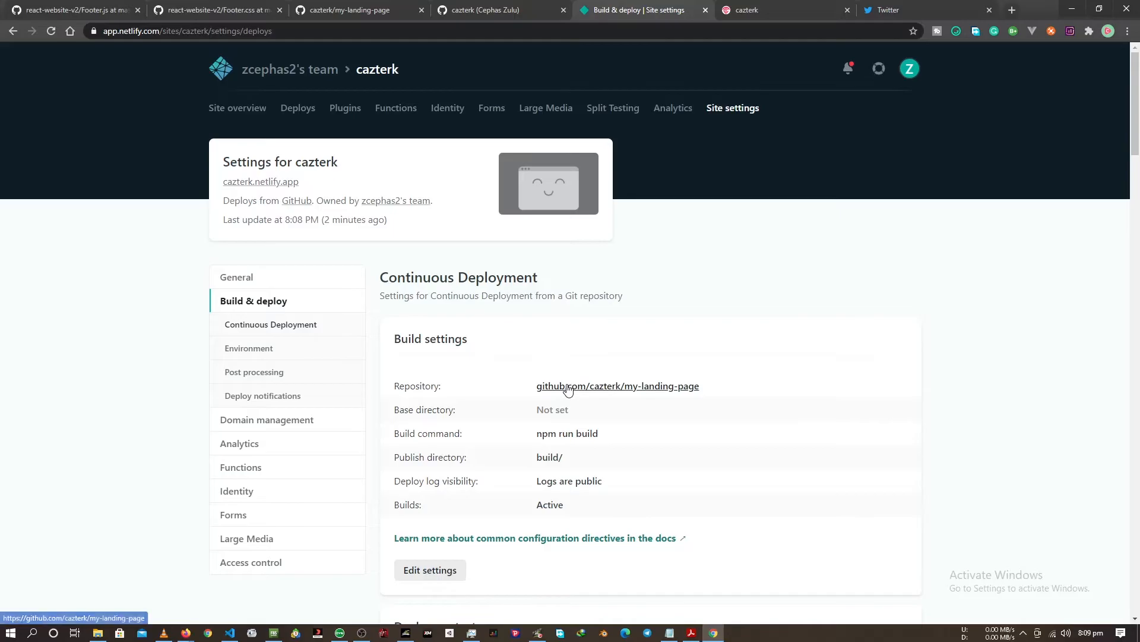
{"action": "scroll", "coordinate": [504, 475], "scroll_direction": "down", "scroll_amount": 5}
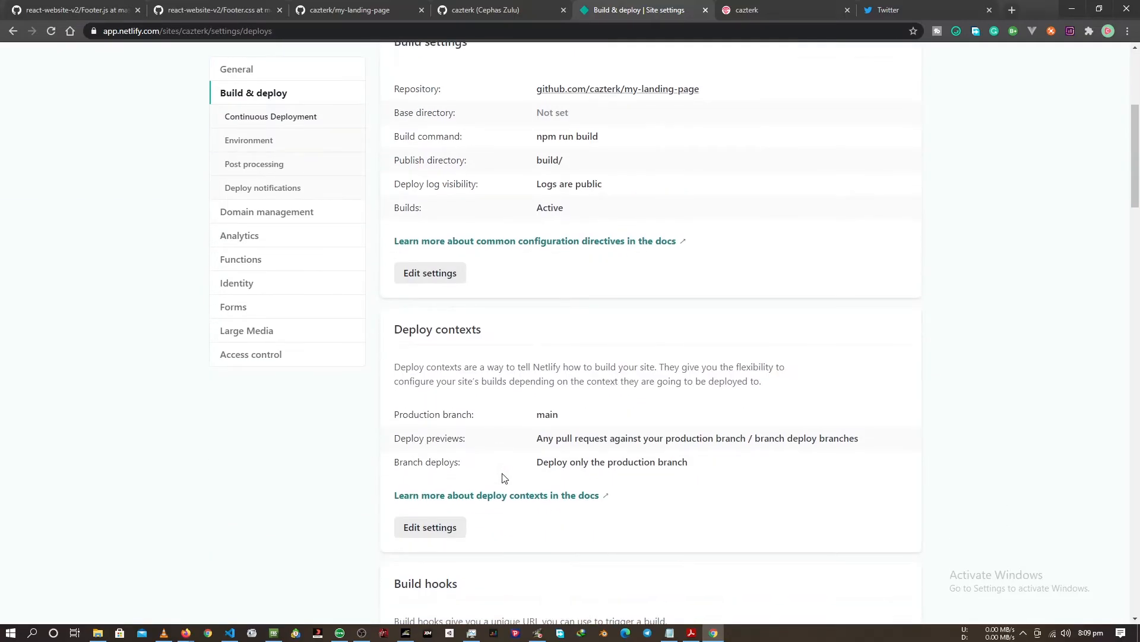
{"action": "scroll", "coordinate": [504, 478], "scroll_direction": "up", "scroll_amount": 4}
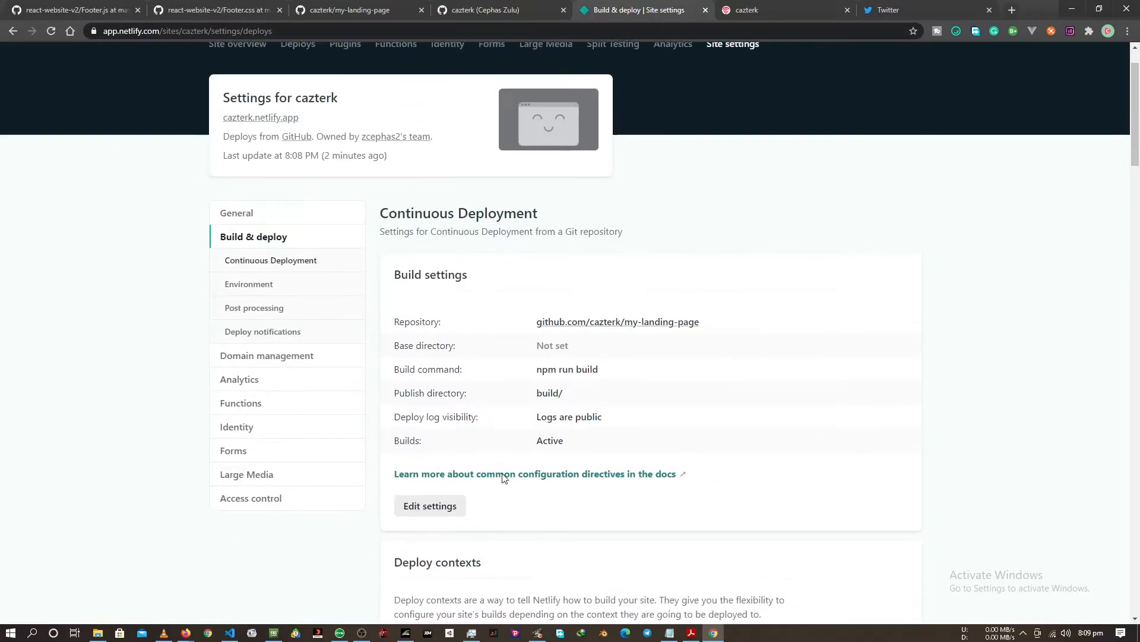
{"action": "left_click", "coordinate": [448, 519]}
{"action": "left_click", "coordinate": [308, 564]}
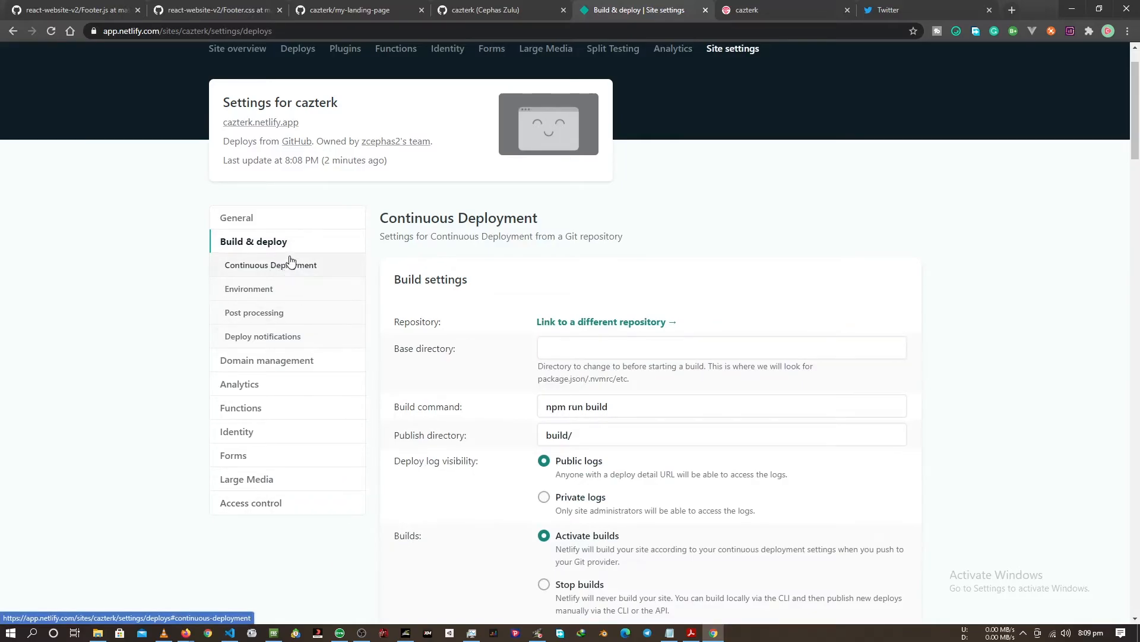
{"action": "scroll", "coordinate": [280, 247], "scroll_direction": "up", "scroll_amount": 1}
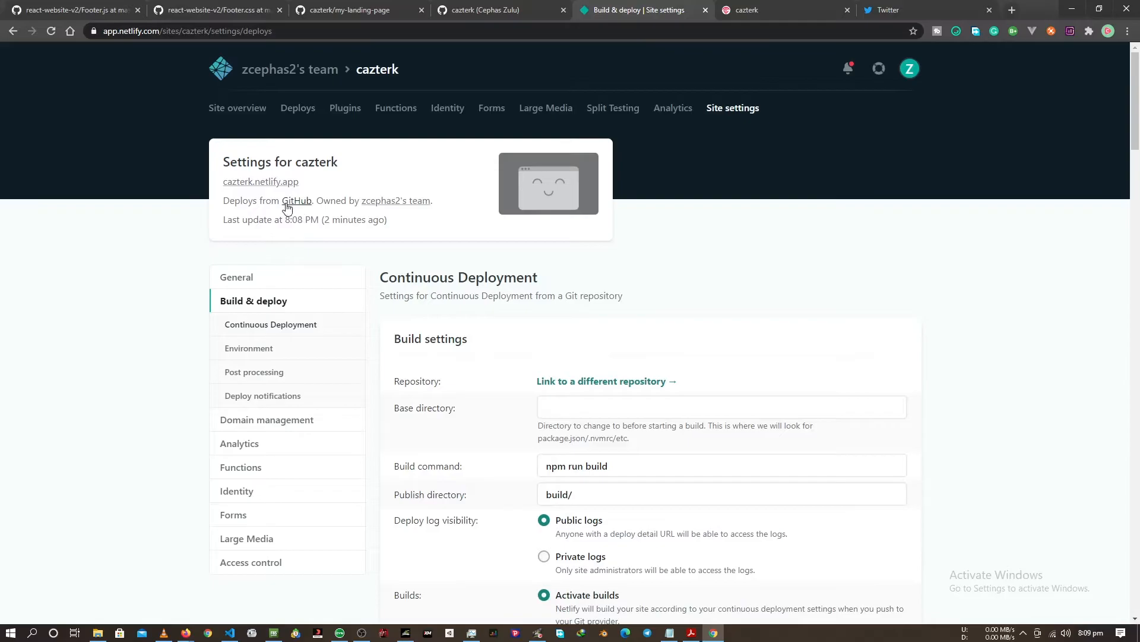
{"action": "right_click", "coordinate": [285, 182]}
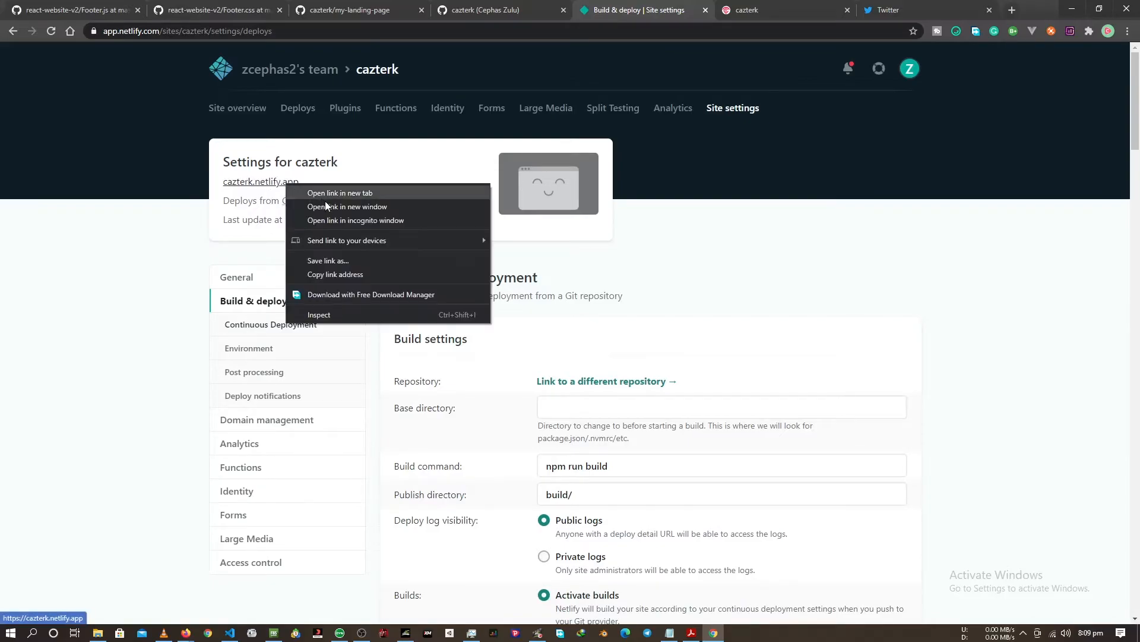
{"action": "left_click", "coordinate": [405, 463]}
{"action": "scroll", "coordinate": [405, 464], "scroll_direction": "down", "scroll_amount": 1}
{"action": "scroll", "coordinate": [406, 463], "scroll_direction": "down", "scroll_amount": 5}
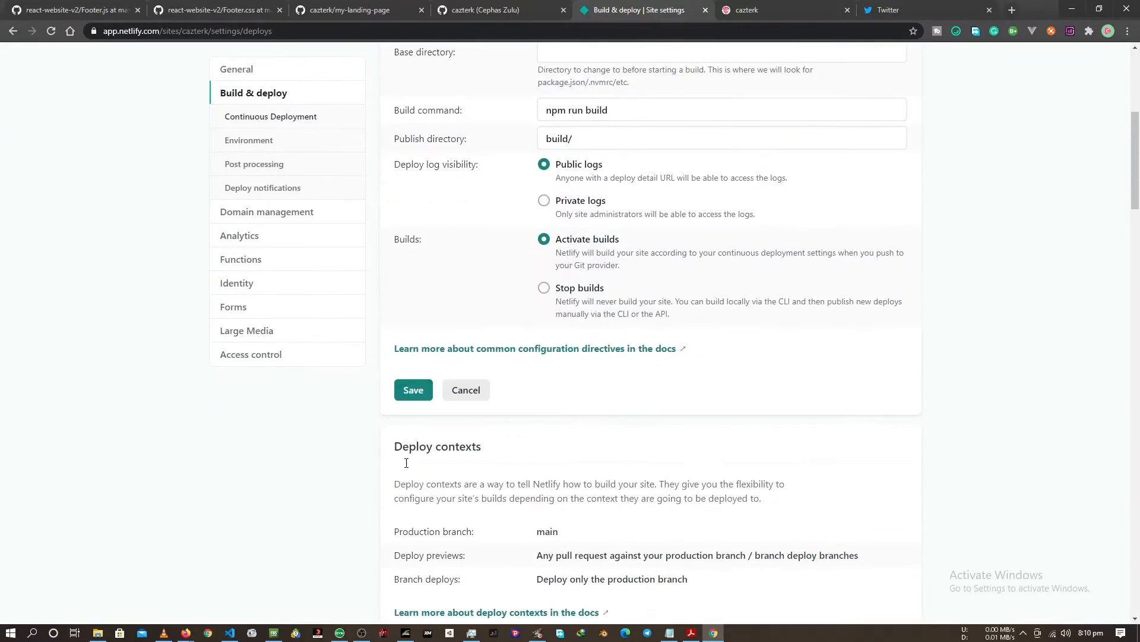
{"action": "scroll", "coordinate": [441, 445], "scroll_direction": "up", "scroll_amount": 4}
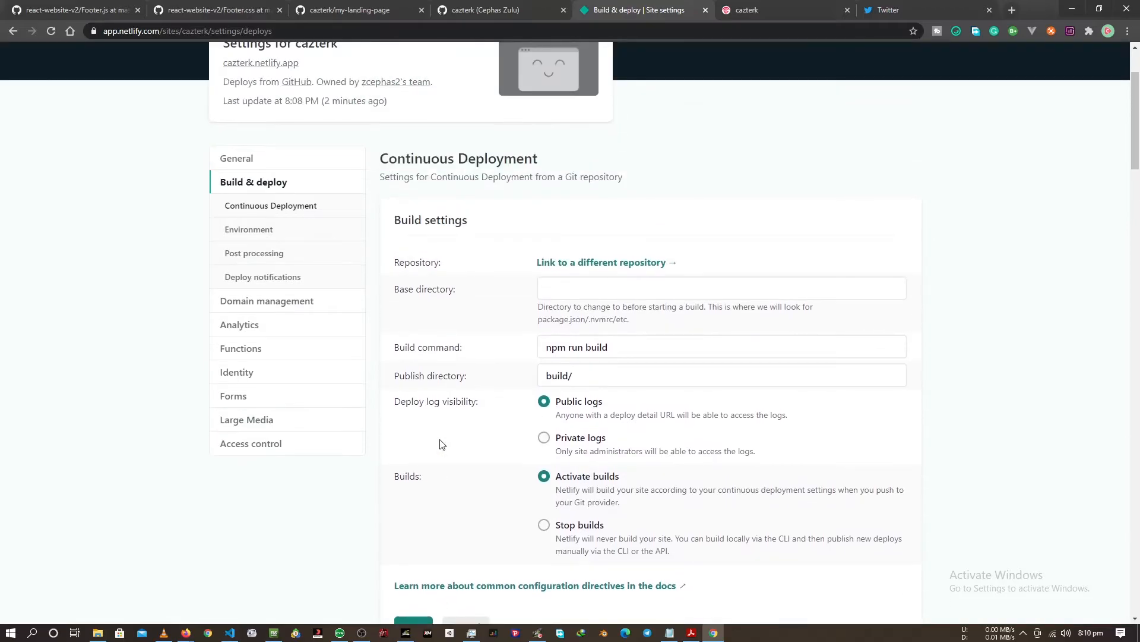
Link the site again to a GitHub repository, choosing my-landing-page.
{"action": "left_click", "coordinate": [618, 262]}
{"action": "left_click", "coordinate": [406, 367]}
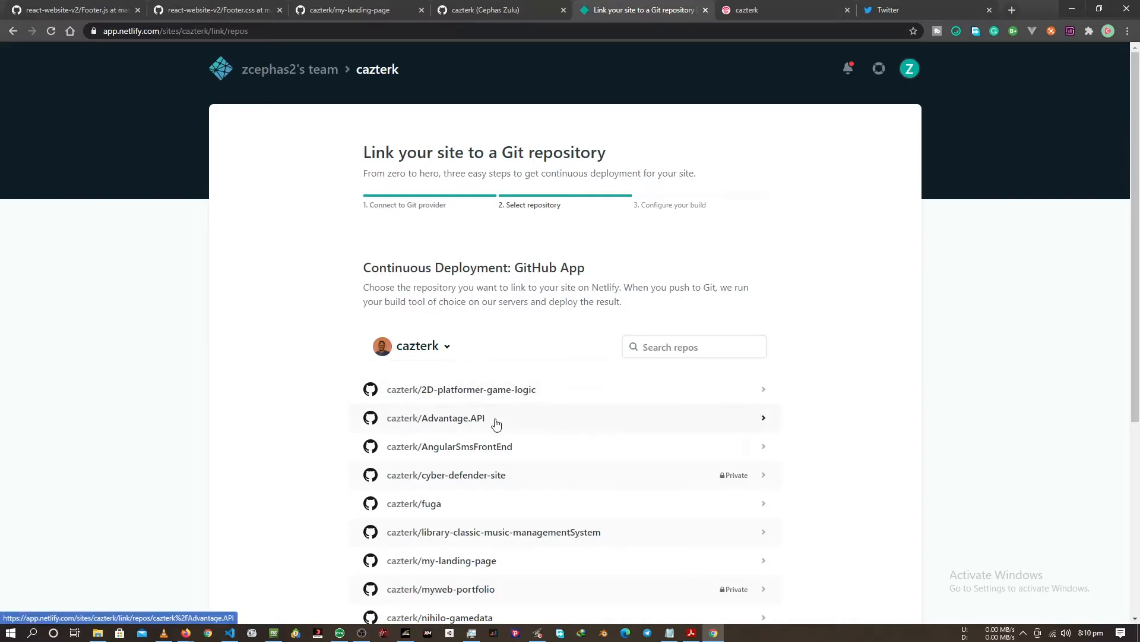
{"action": "left_click", "coordinate": [467, 566]}
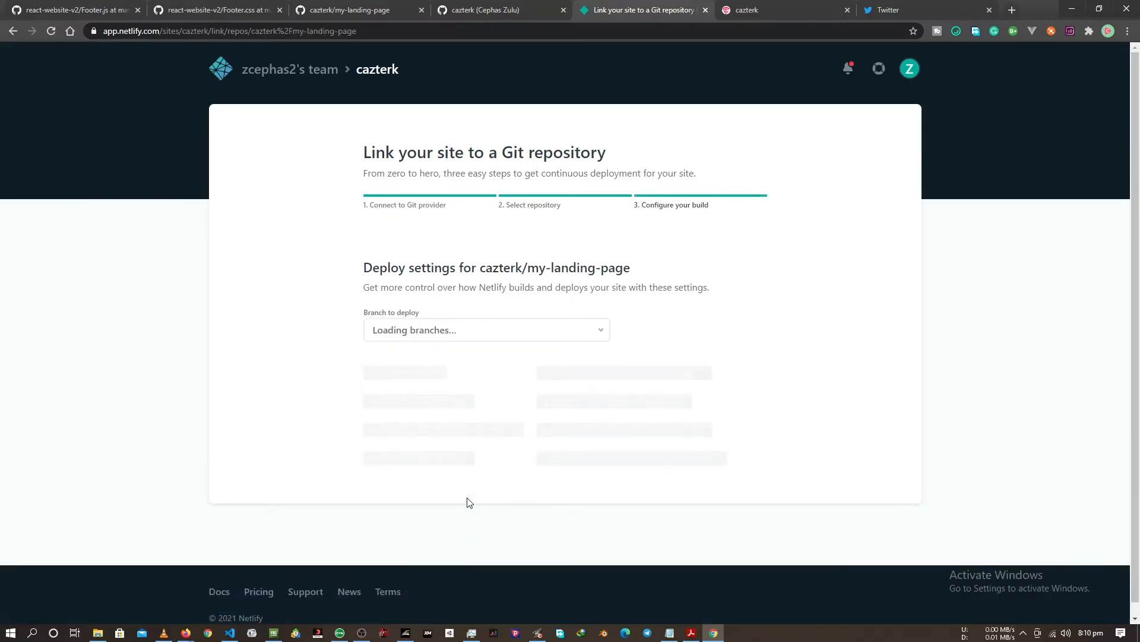
{"action": "scroll", "coordinate": [468, 498], "scroll_direction": "down", "scroll_amount": 3}
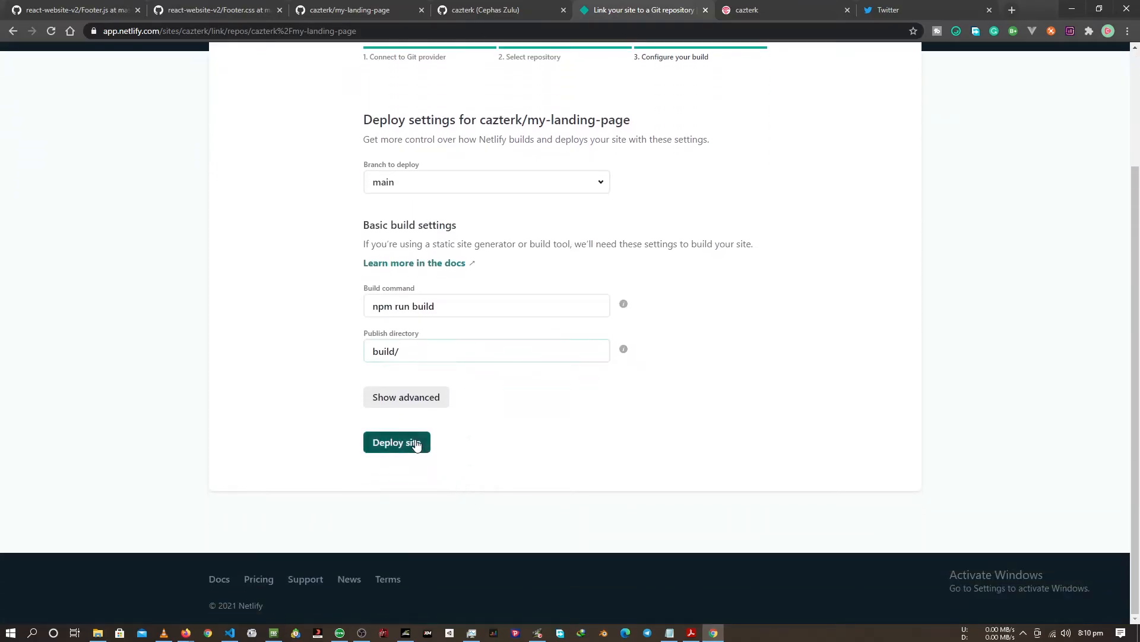
Add a build environment variable CI with the value false and deploy the site from the main branch.
{"action": "left_click", "coordinate": [420, 406]}
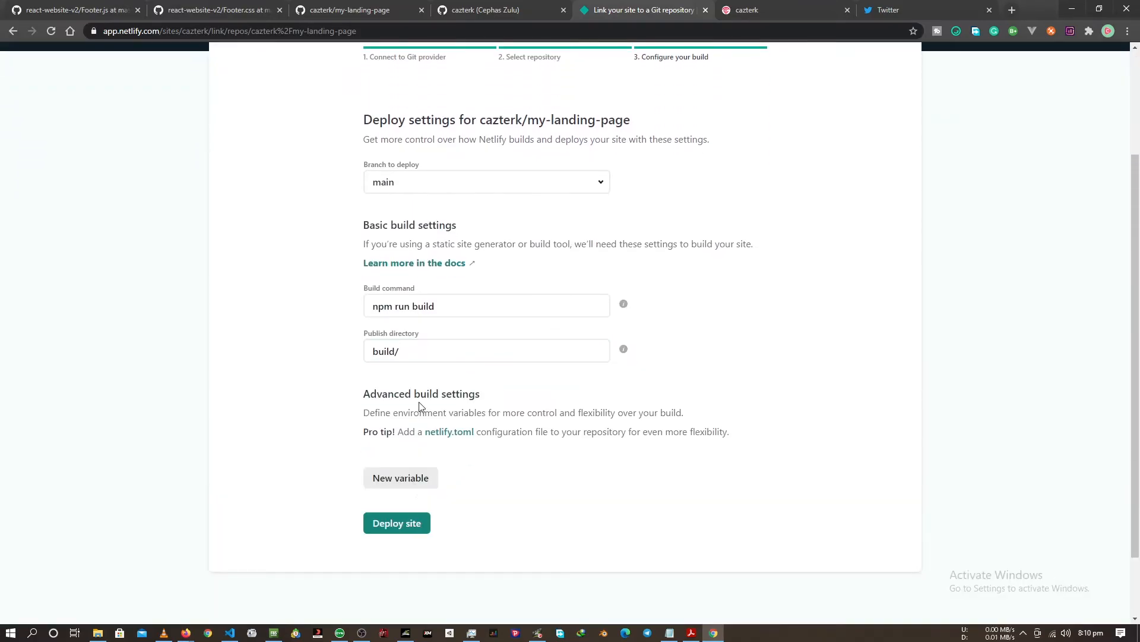
{"action": "left_click", "coordinate": [403, 475]}
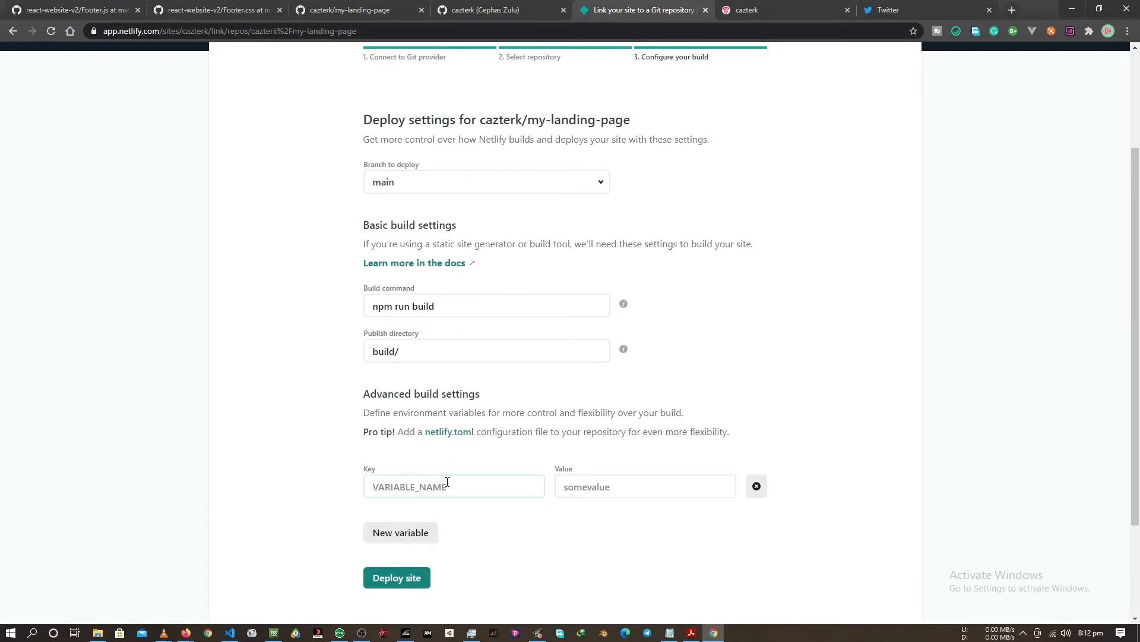
{"action": "left_click", "coordinate": [447, 482]}
{"action": "type", "text": "CI"}
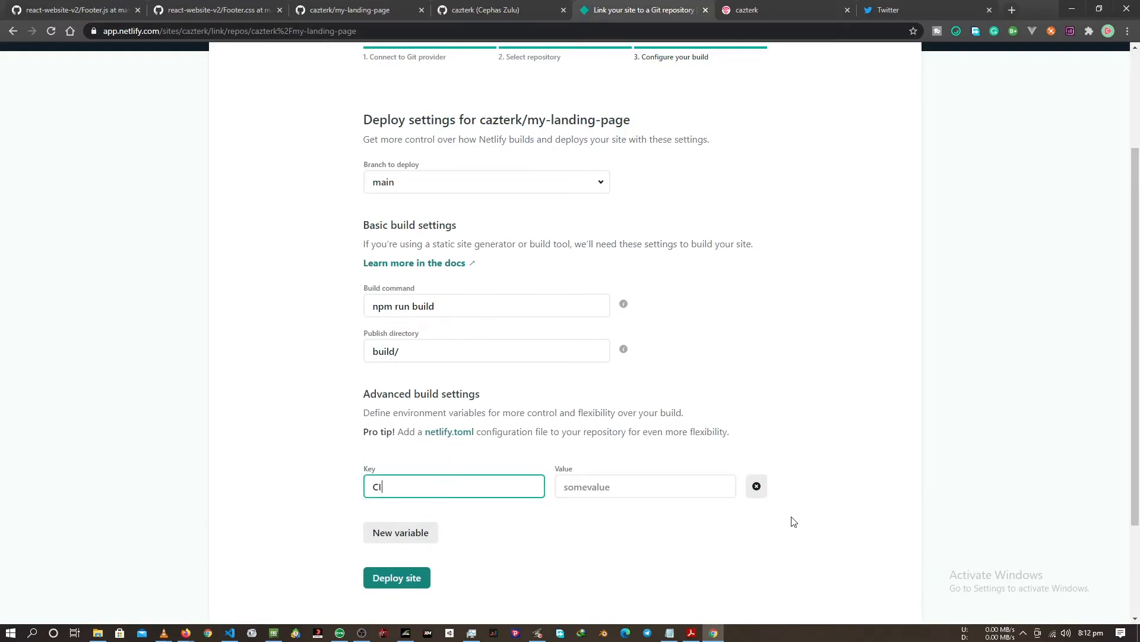
{"action": "left_click", "coordinate": [594, 483]}
{"action": "type", "text": "false"}
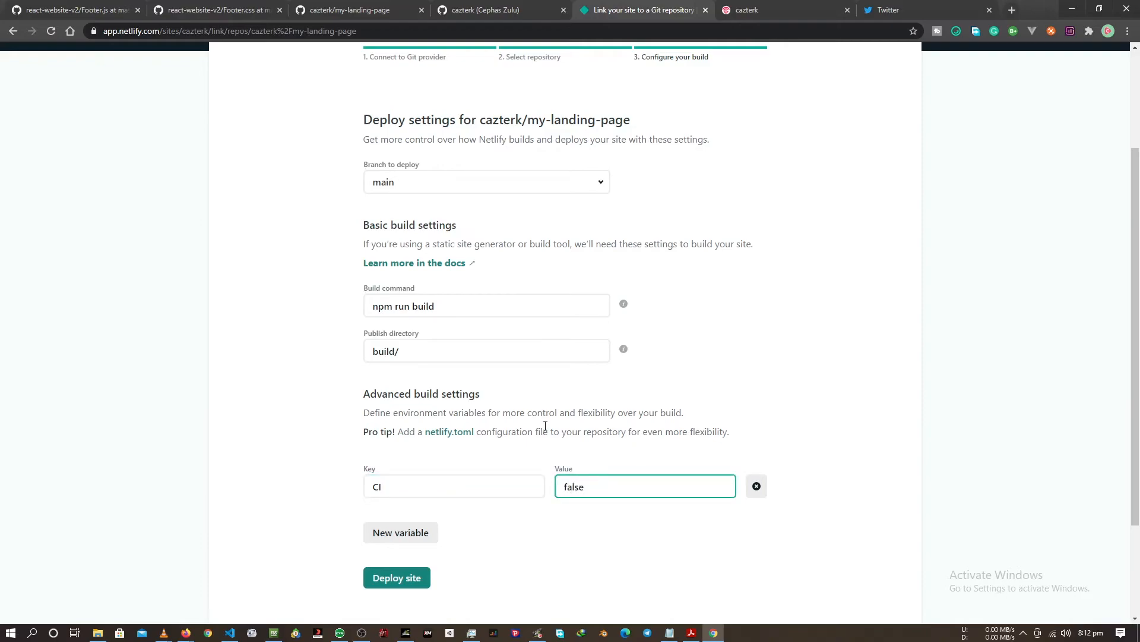
{"action": "left_click", "coordinate": [425, 586]}
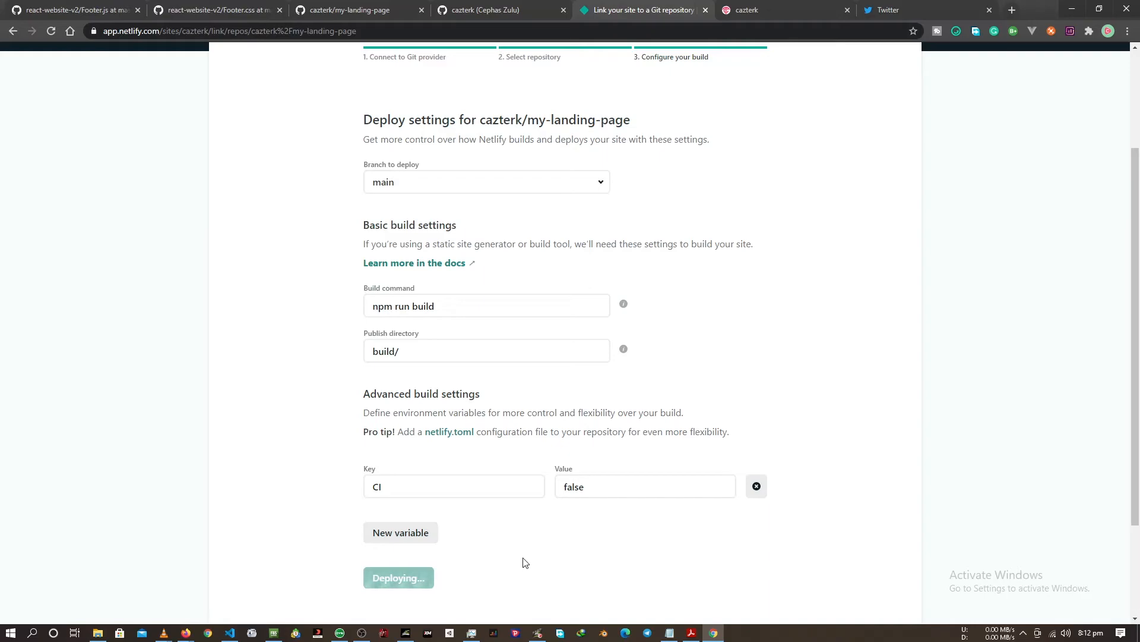
Open the newest production deploy, the one still building, and follow its deploy log.
{"action": "scroll", "coordinate": [487, 546], "scroll_direction": "down", "scroll_amount": 2}
{"action": "scroll", "coordinate": [497, 524], "scroll_direction": "up", "scroll_amount": 1}
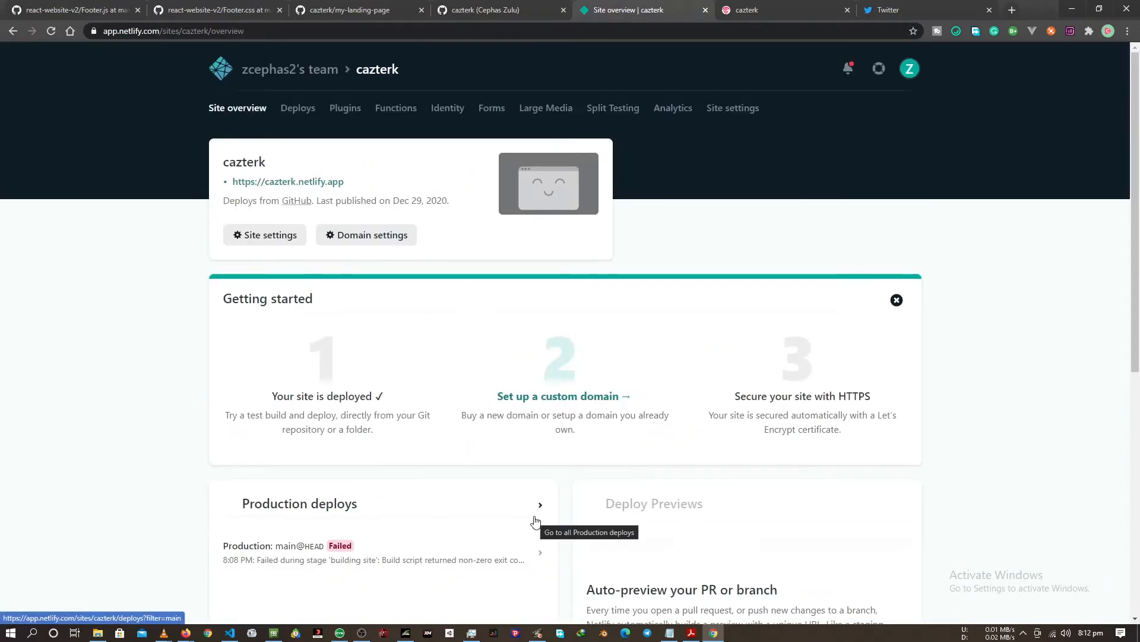
{"action": "scroll", "coordinate": [473, 527], "scroll_direction": "down", "scroll_amount": 5}
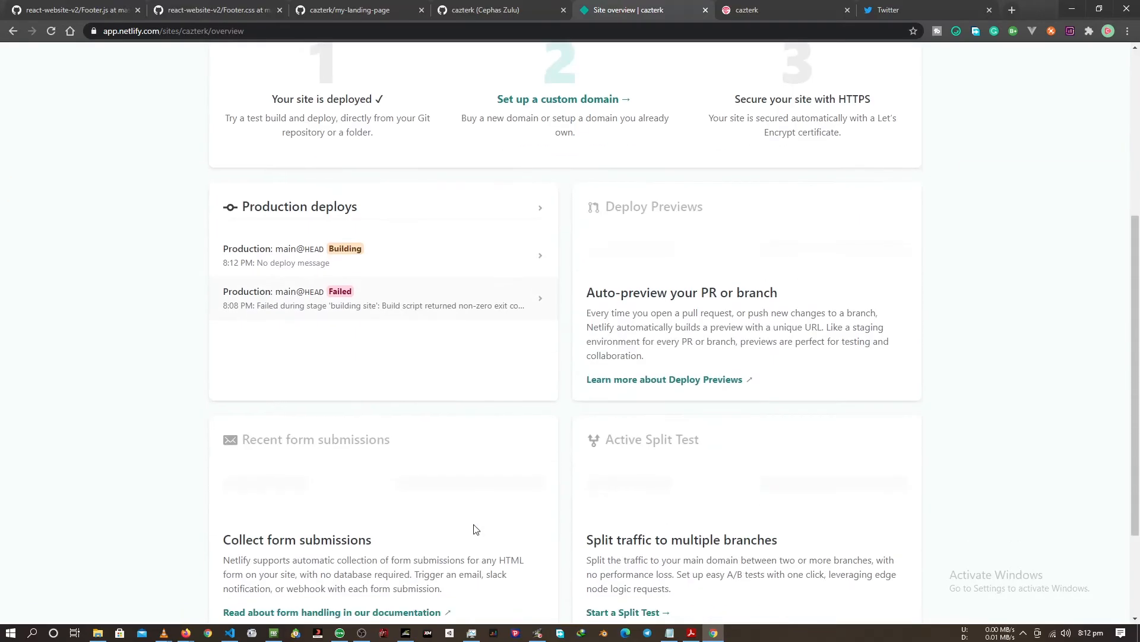
{"action": "left_click", "coordinate": [535, 248]}
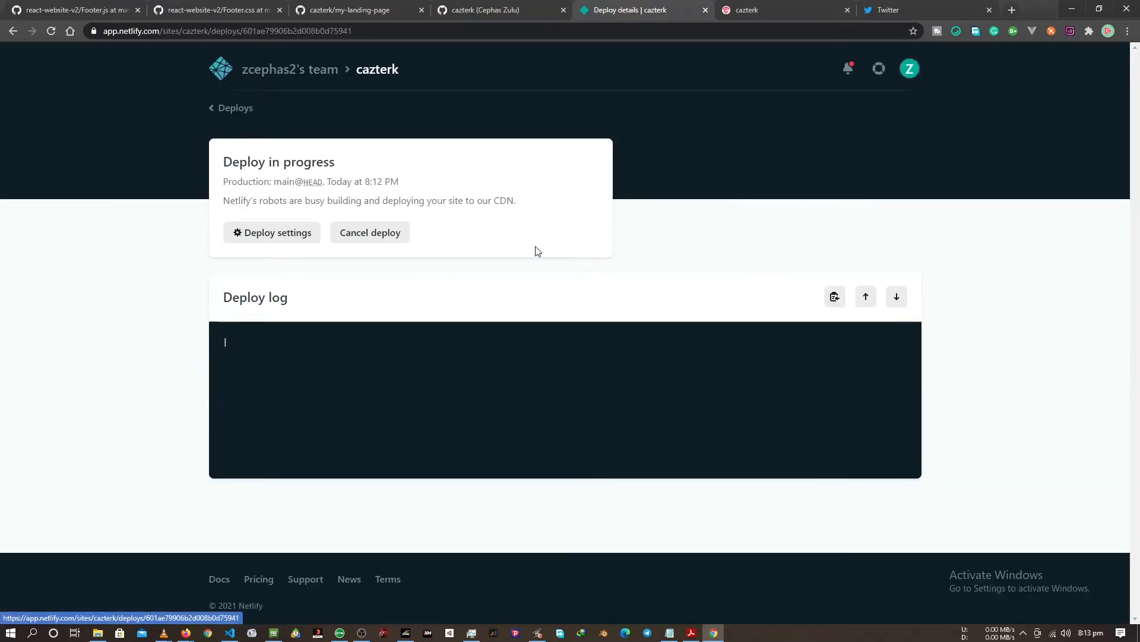
{"action": "scroll", "coordinate": [638, 404], "scroll_direction": "down", "scroll_amount": 2}
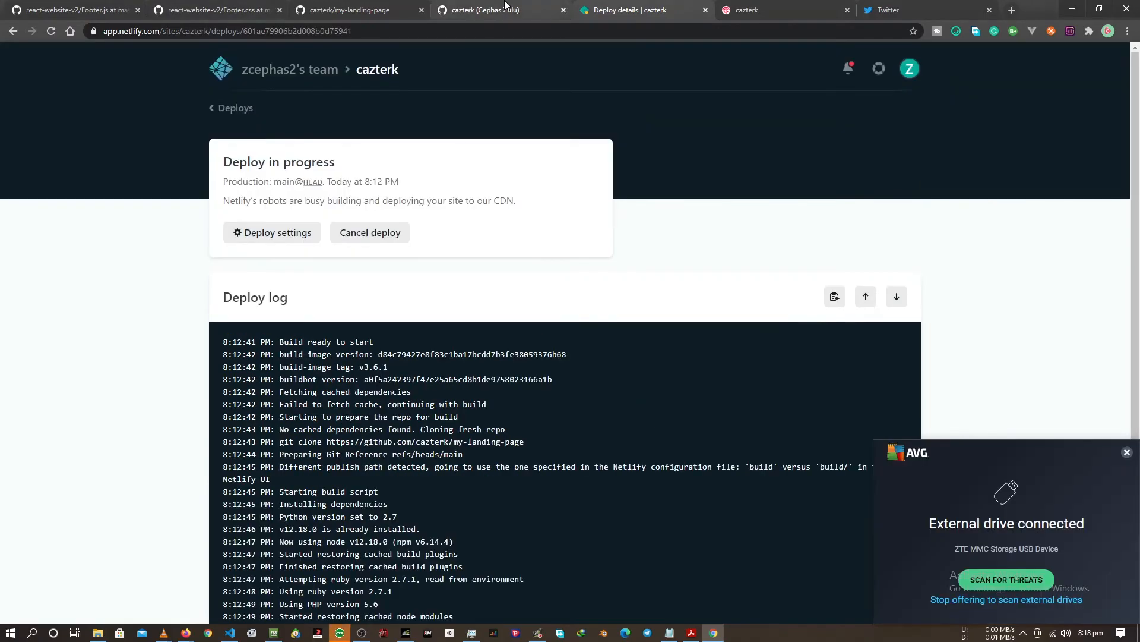
Load cazterk.netlify.app in the browser tab that shows the localhost:3000 version of the site.
{"action": "left_click", "coordinate": [485, 9]}
{"action": "left_click", "coordinate": [783, 6]}
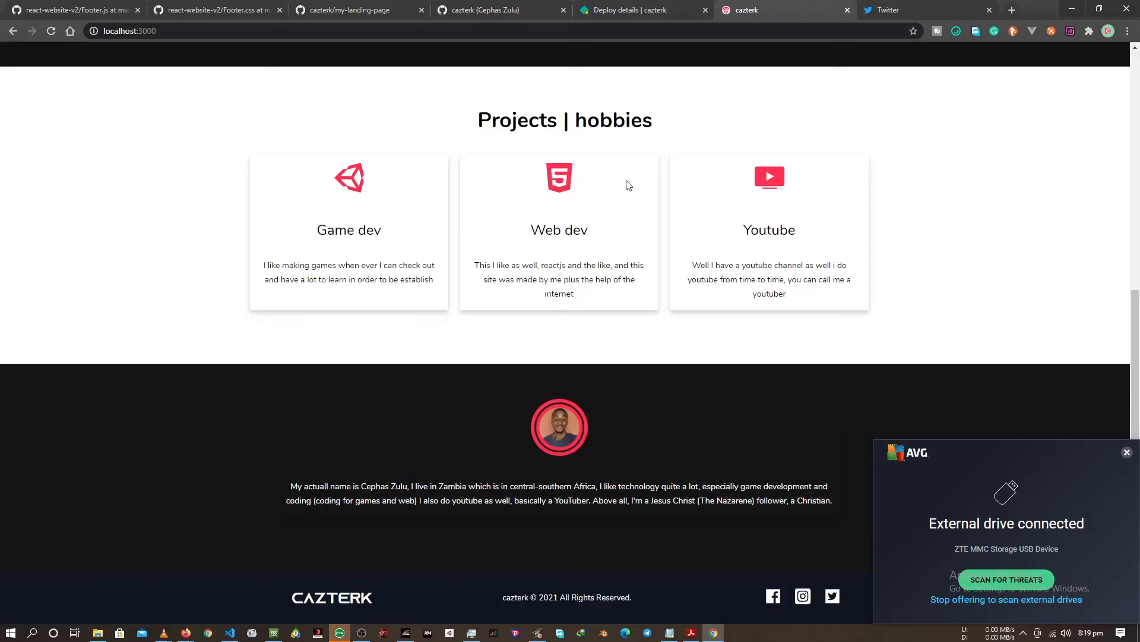
{"action": "scroll", "coordinate": [612, 206], "scroll_direction": "up", "scroll_amount": 10}
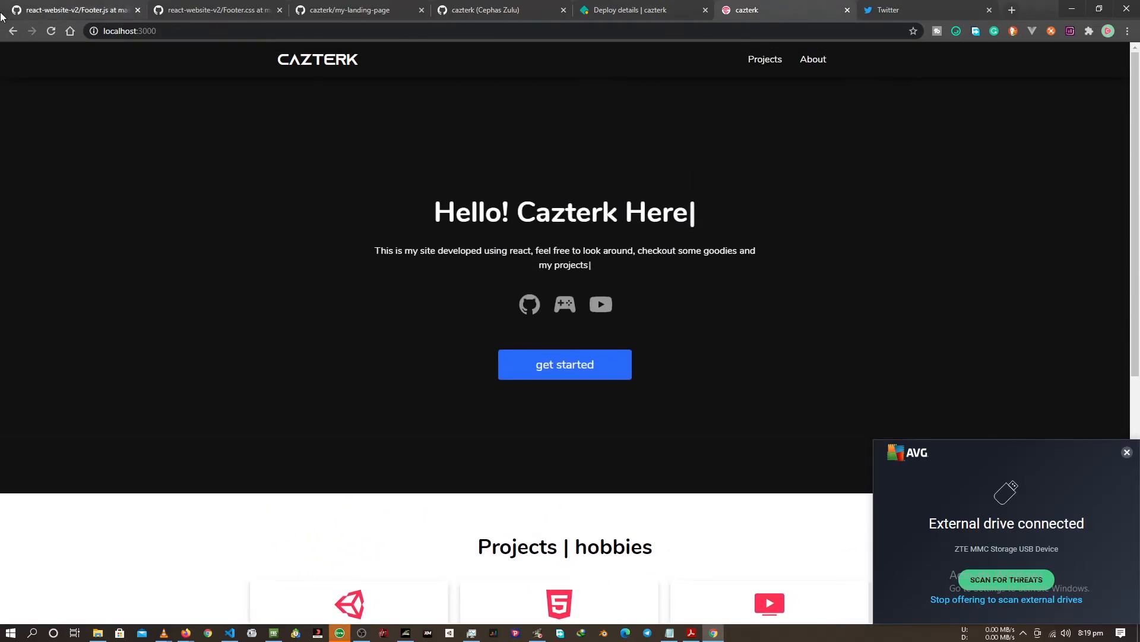
{"action": "left_click", "coordinate": [627, 36]}
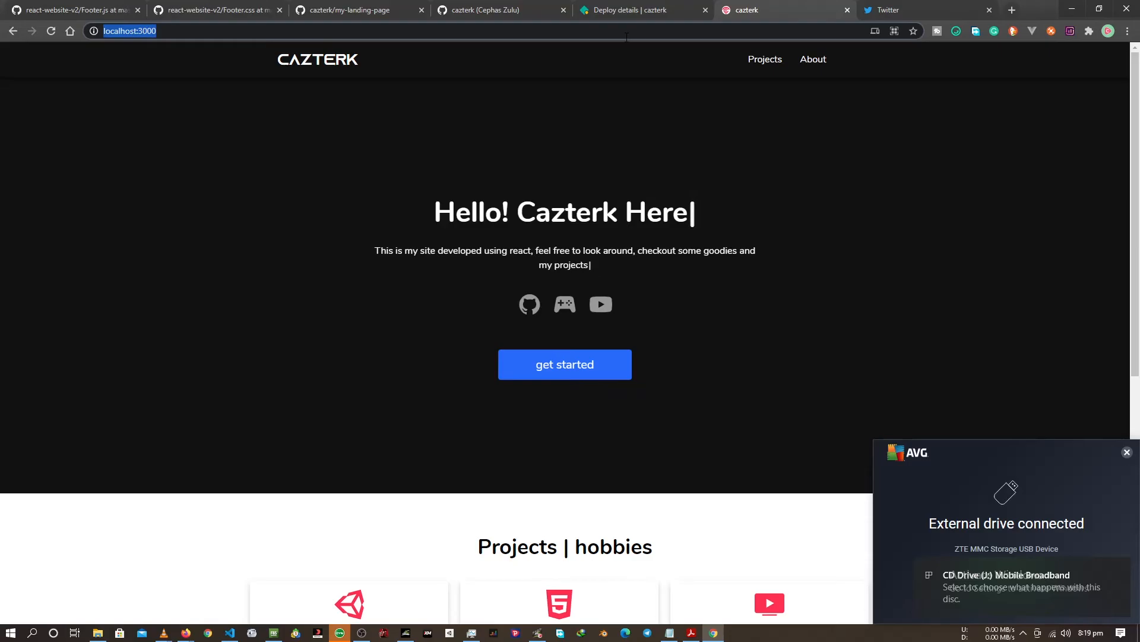
{"action": "type", "text": "cazterk.netlify.app"}
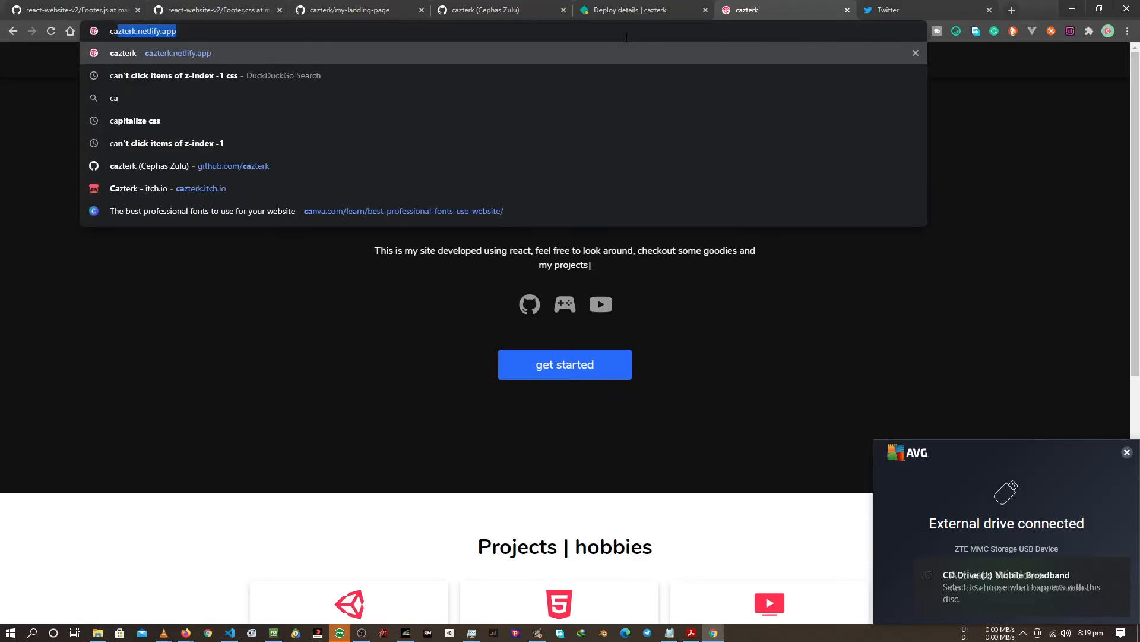
{"action": "key", "text": "Return"}
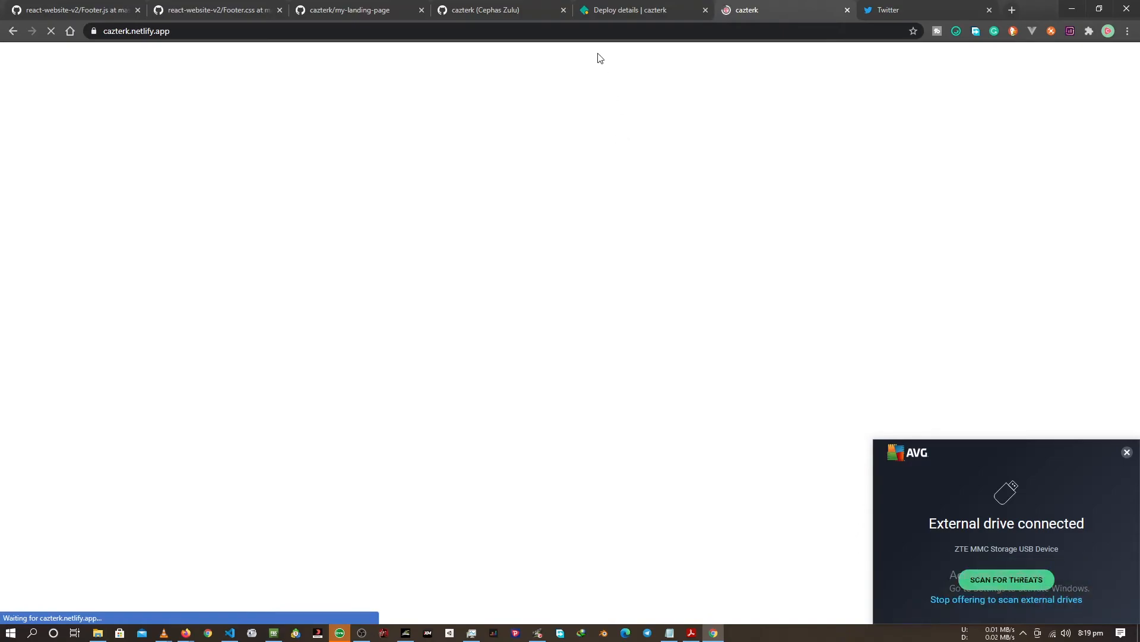
Return to the deploy details of the cazterk site and check the deploy log for progress.
{"action": "left_click", "coordinate": [462, 6]}
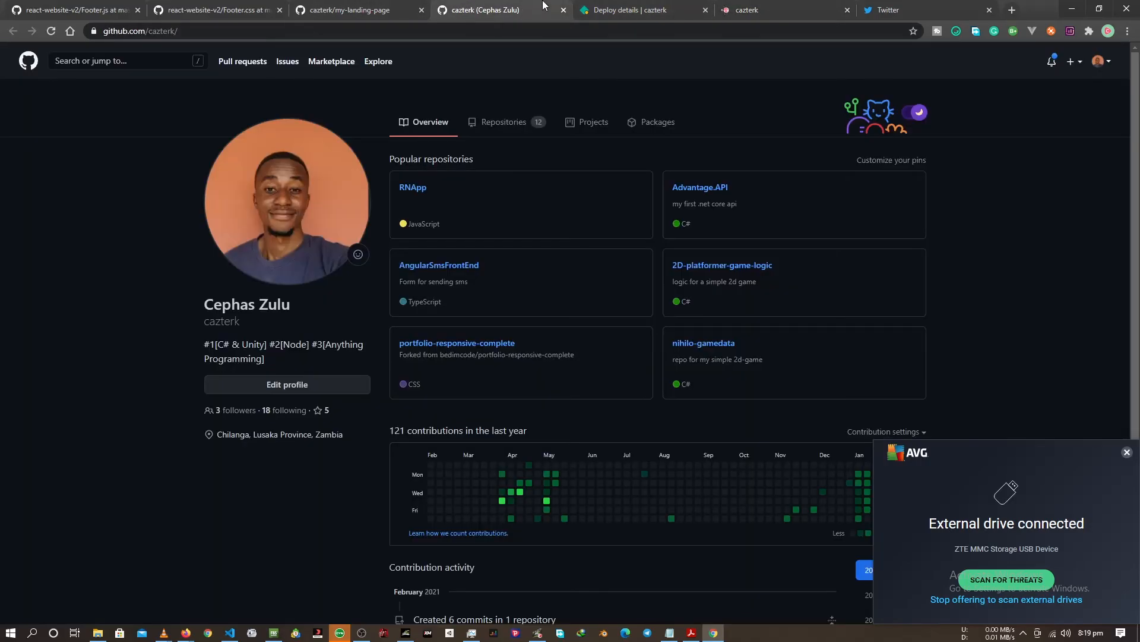
{"action": "left_click", "coordinate": [594, 10]}
{"action": "scroll", "coordinate": [552, 84], "scroll_direction": "down", "scroll_amount": 3}
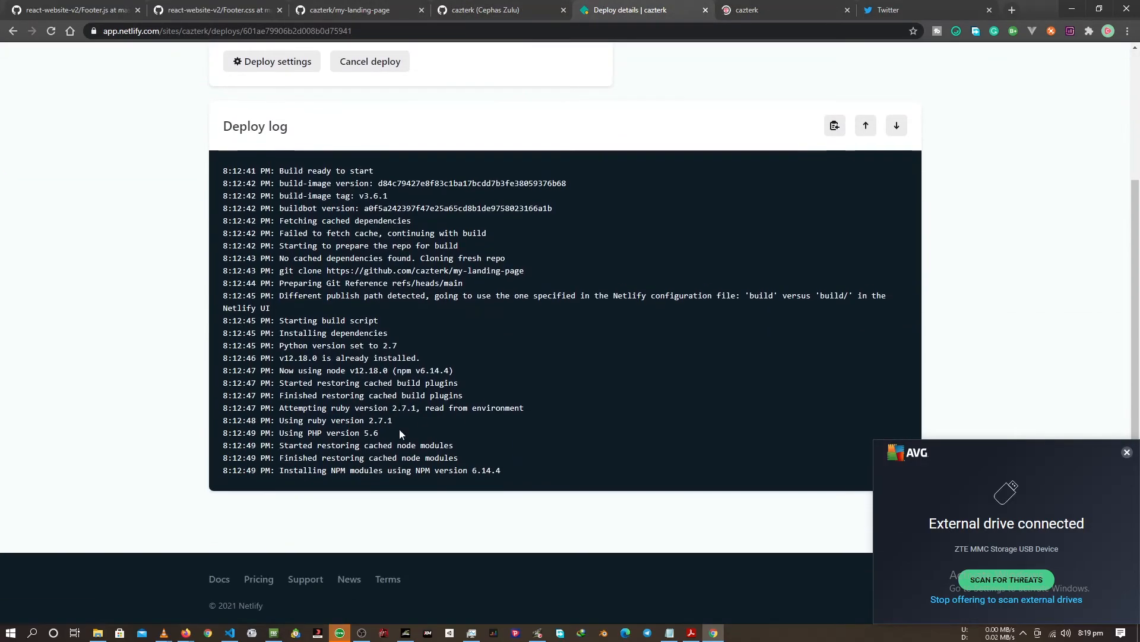
Dismiss the external drive notification and look through the live cazterk.netlify.app page from its header to its lower sections.
{"action": "left_click", "coordinate": [745, 10]}
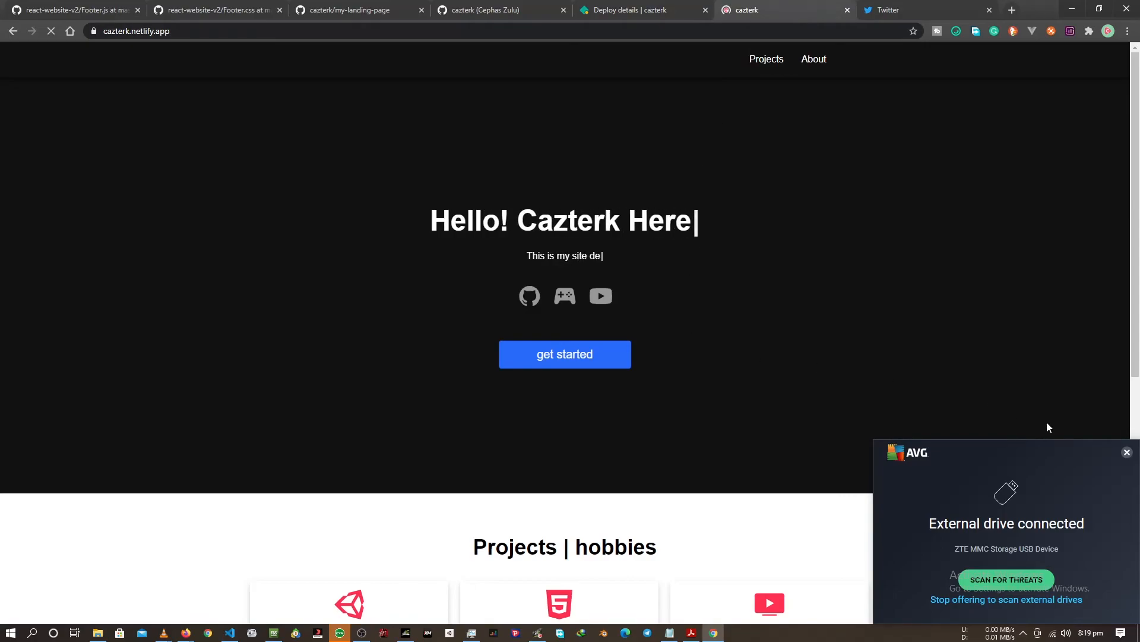
{"action": "left_click", "coordinate": [1127, 452]}
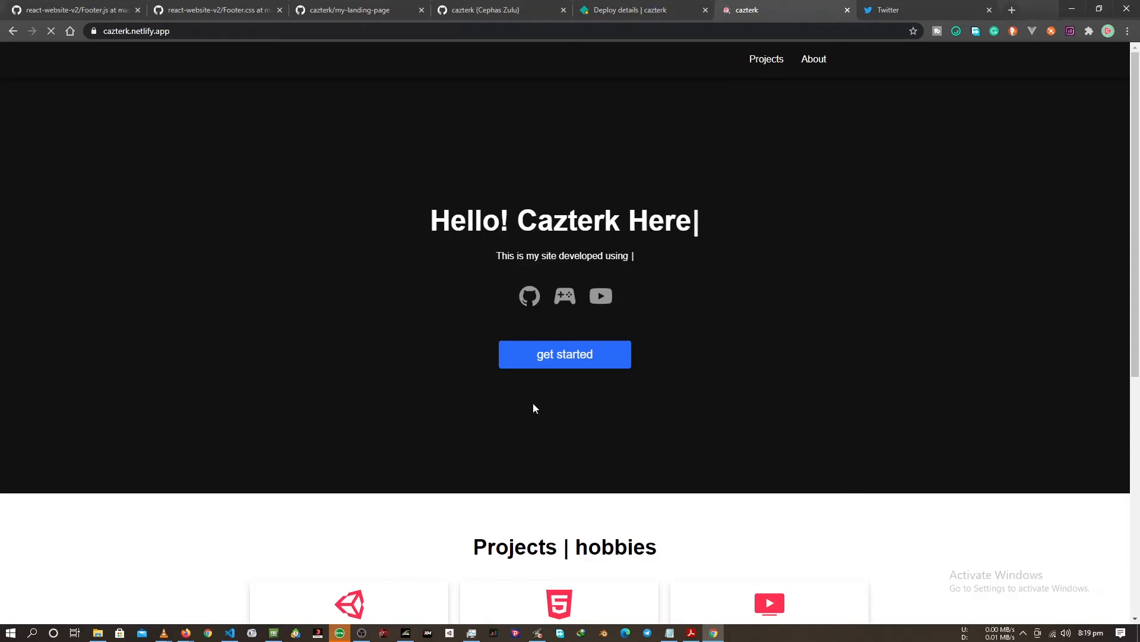
{"action": "scroll", "coordinate": [533, 404], "scroll_direction": "down", "scroll_amount": 4}
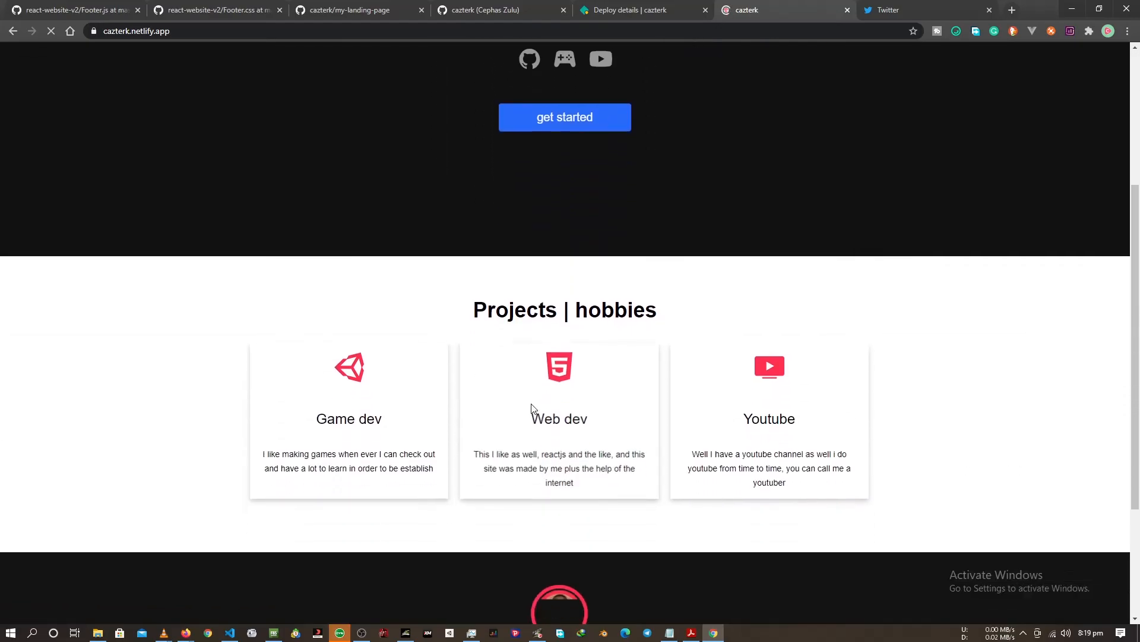
{"action": "scroll", "coordinate": [531, 404], "scroll_direction": "down", "scroll_amount": 3}
{"action": "scroll", "coordinate": [532, 406], "scroll_direction": "up", "scroll_amount": 6}
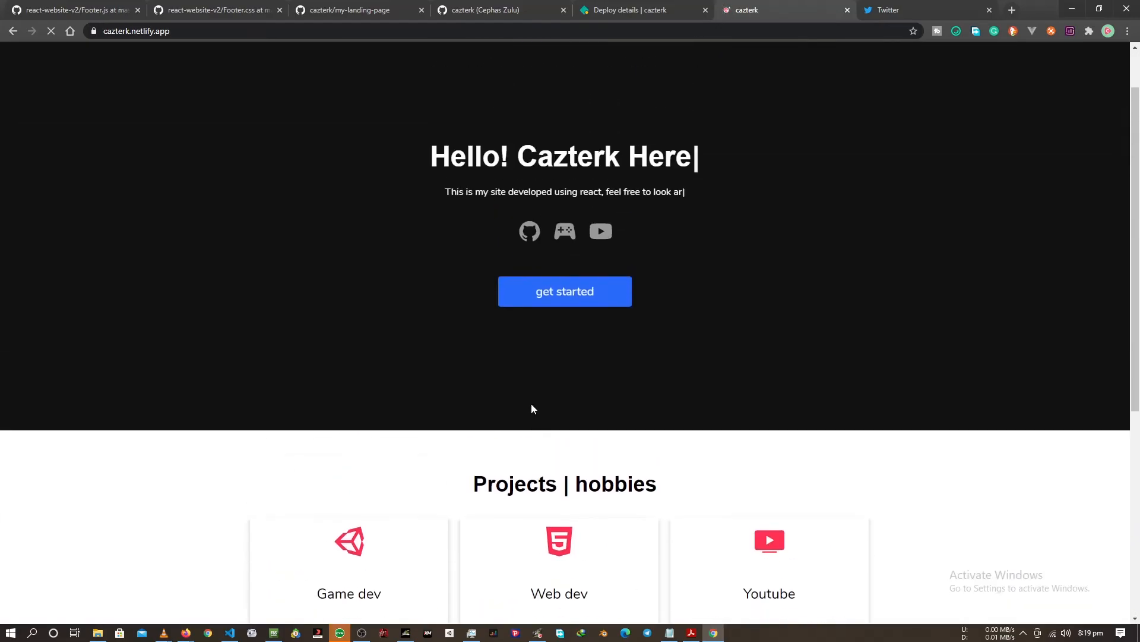
{"action": "scroll", "coordinate": [532, 409], "scroll_direction": "up", "scroll_amount": 2}
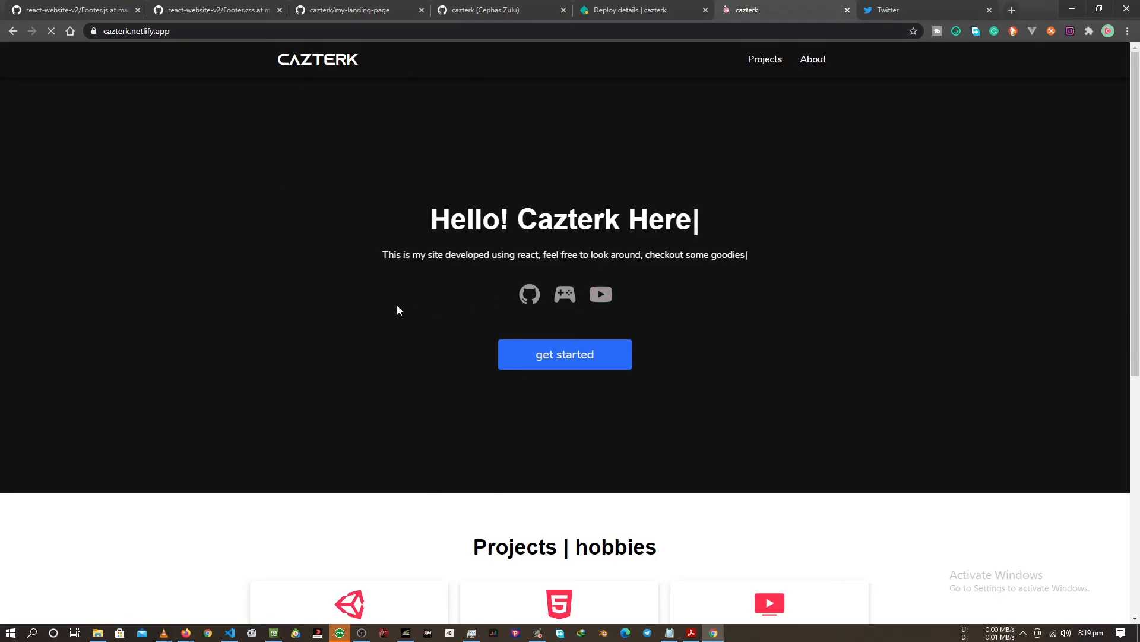
Reload the deploy details page and examine the deploy's status and deploy summary.
{"action": "left_click", "coordinate": [613, 9]}
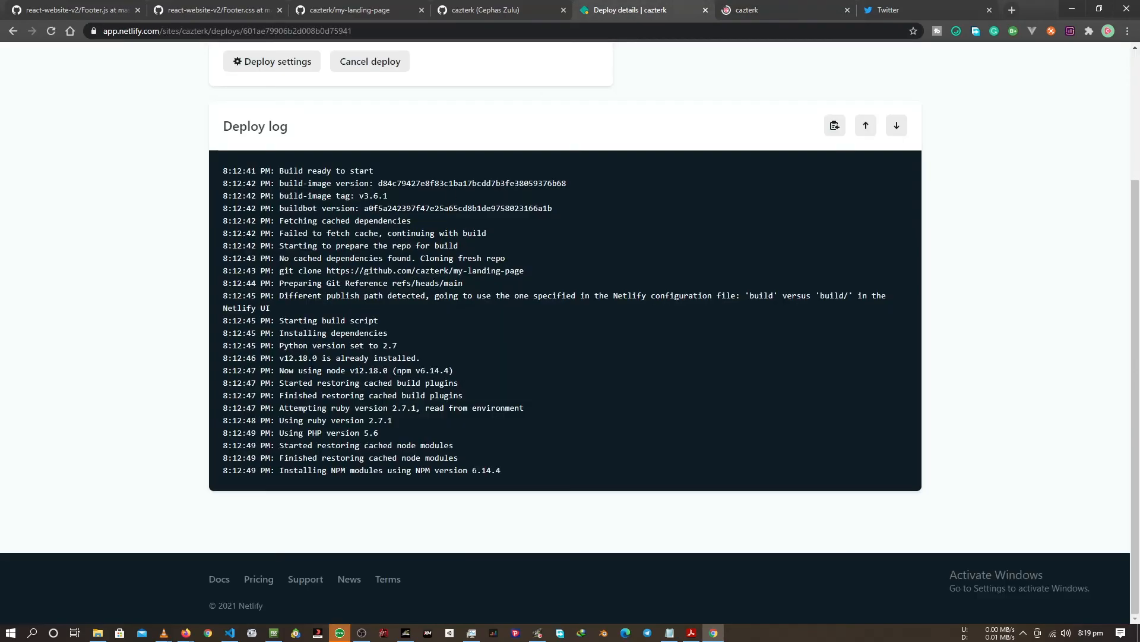
{"action": "left_click", "coordinate": [51, 31]}
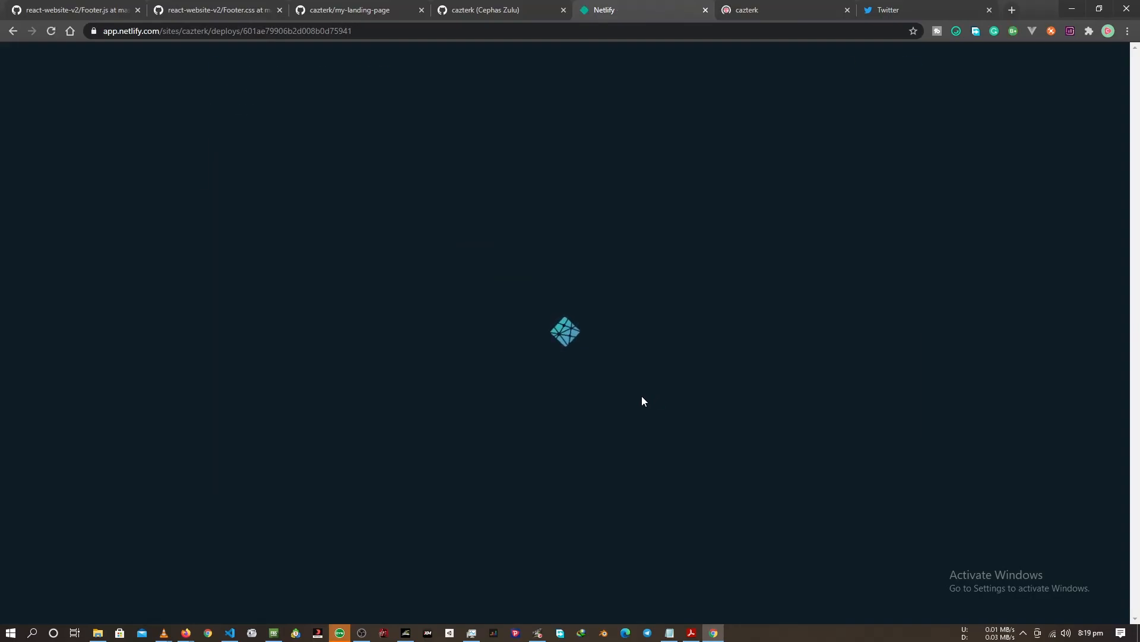
{"action": "scroll", "coordinate": [605, 422], "scroll_direction": "down", "scroll_amount": 4}
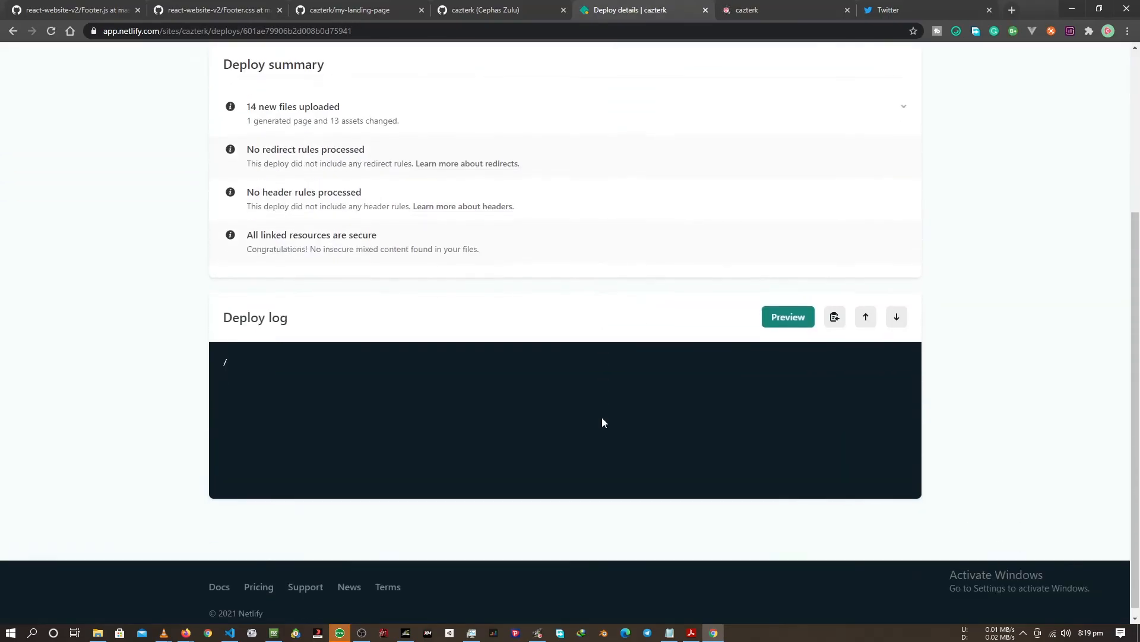
{"action": "scroll", "coordinate": [604, 422], "scroll_direction": "up", "scroll_amount": 1}
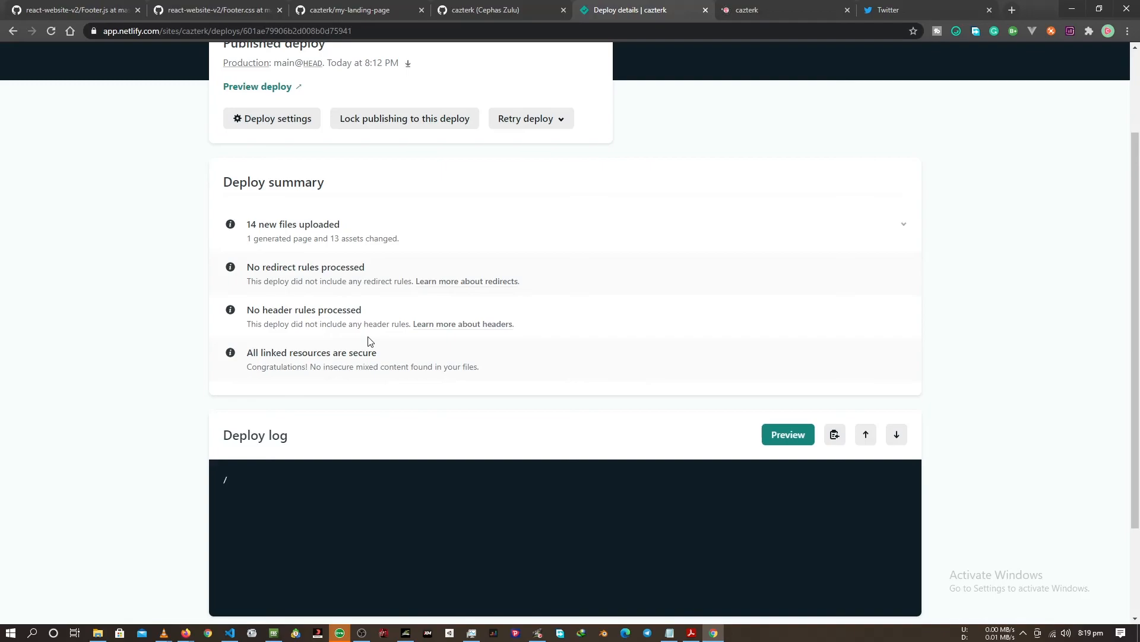
Examine the published deploy's summary and read its deploy log through to the final build lines.
{"action": "scroll", "coordinate": [368, 340], "scroll_direction": "up", "scroll_amount": 2}
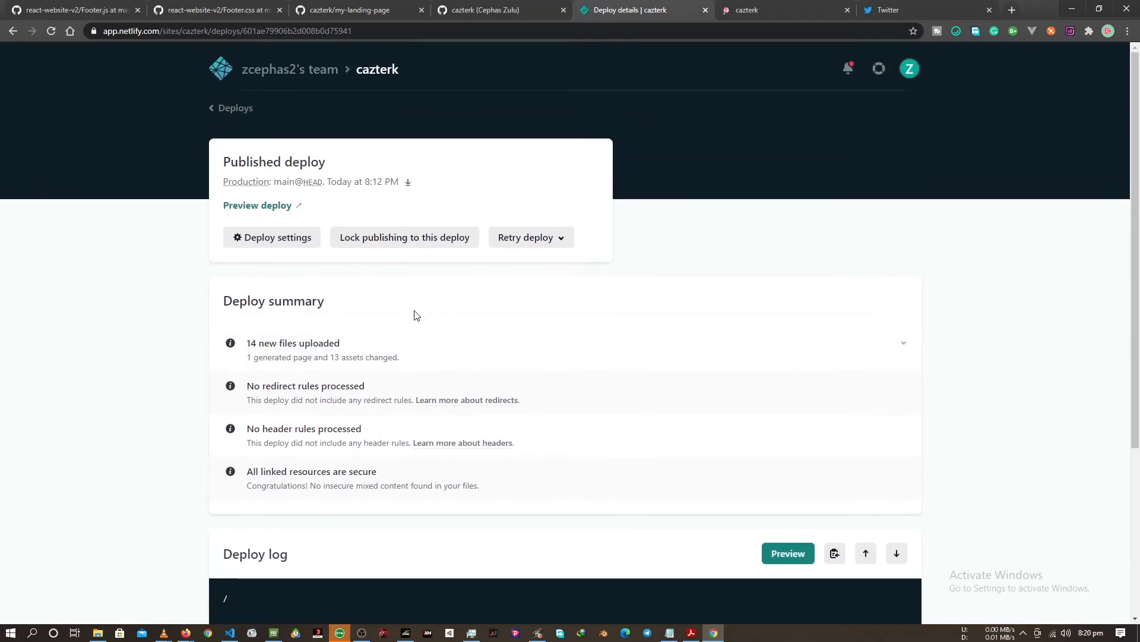
{"action": "scroll", "coordinate": [445, 448], "scroll_direction": "down", "scroll_amount": 5}
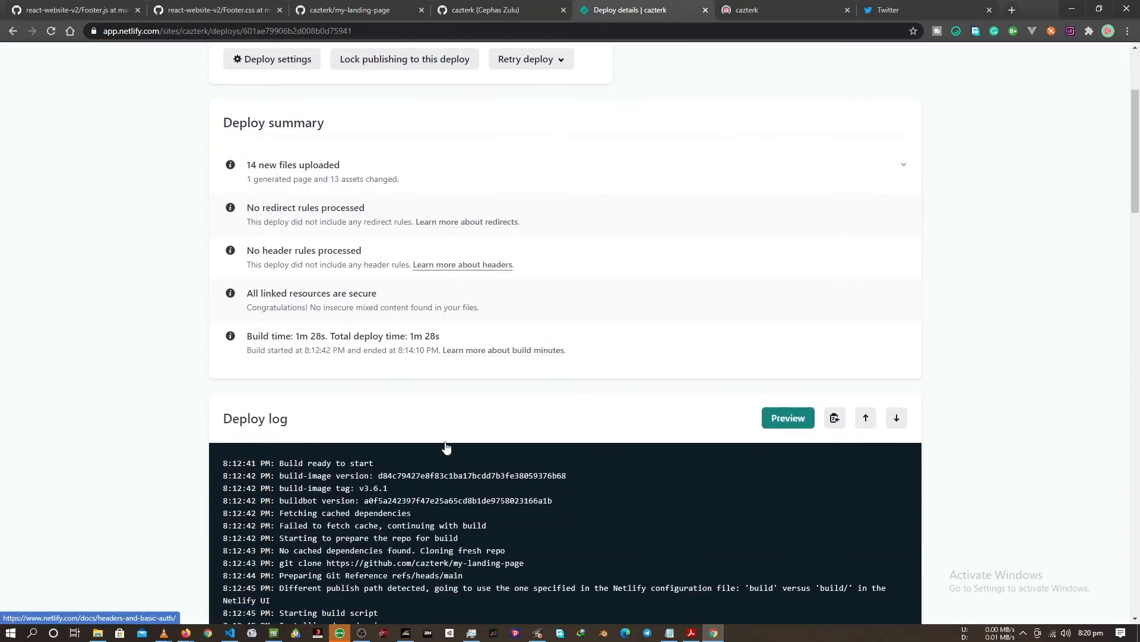
{"action": "scroll", "coordinate": [447, 450], "scroll_direction": "down", "scroll_amount": 12}
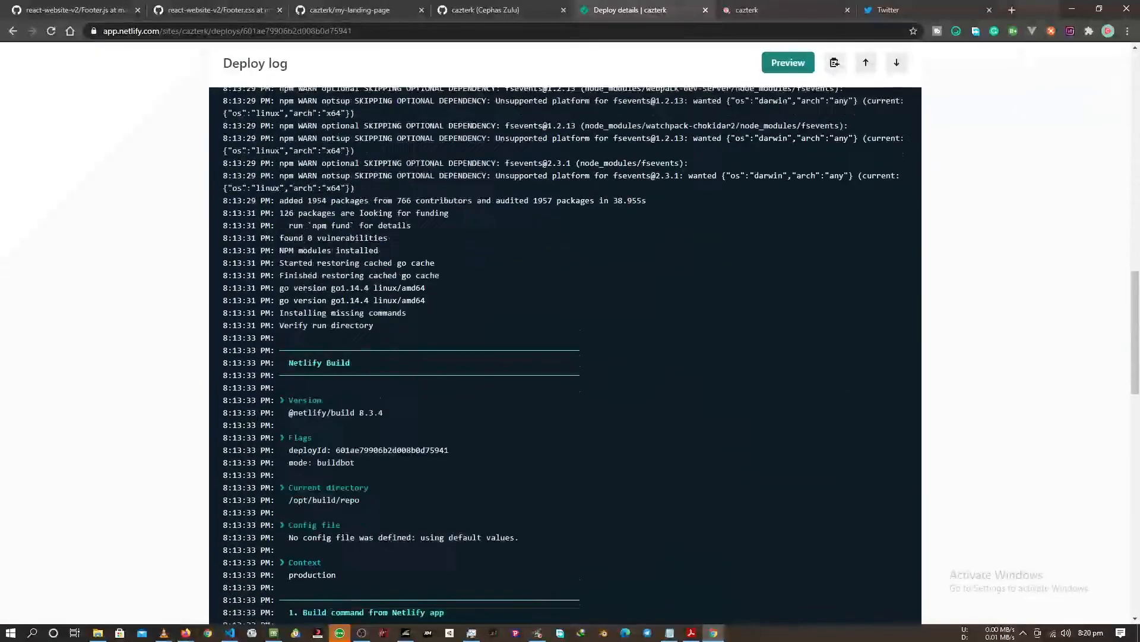
{"action": "scroll", "coordinate": [447, 444], "scroll_direction": "down", "scroll_amount": 10}
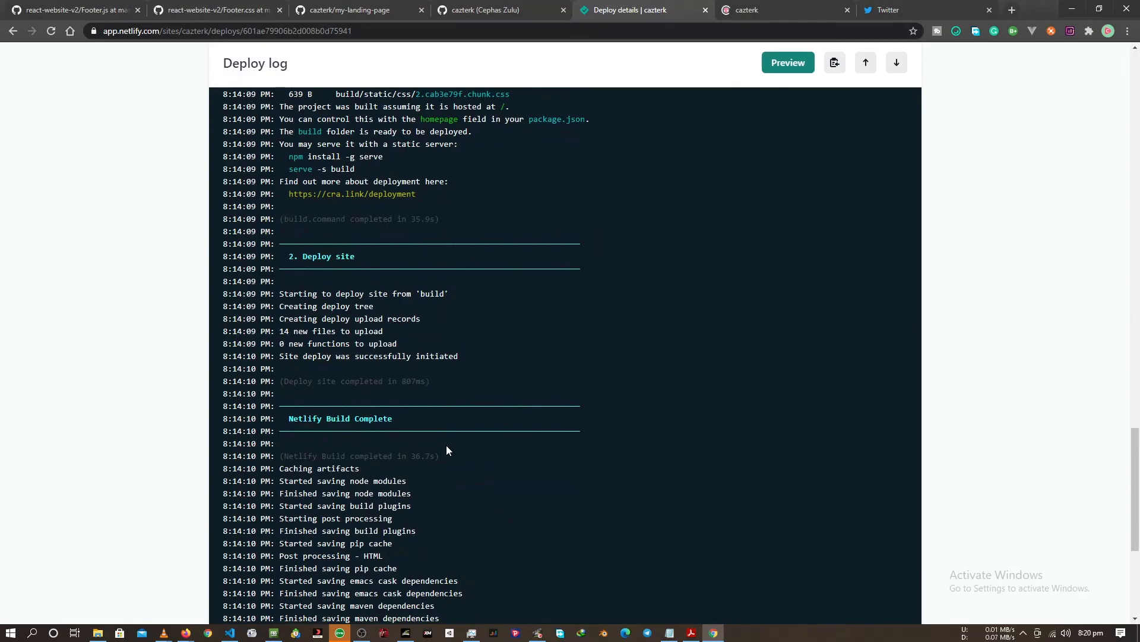
{"action": "scroll", "coordinate": [447, 451], "scroll_direction": "down", "scroll_amount": 5}
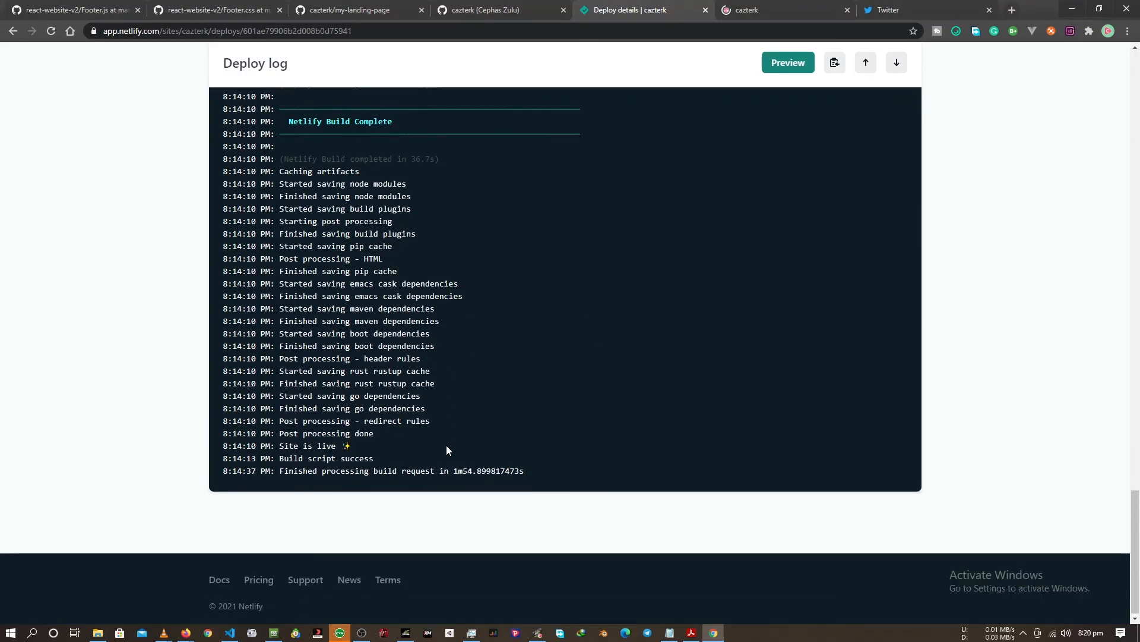
{"action": "scroll", "coordinate": [446, 446], "scroll_direction": "up", "scroll_amount": 20}
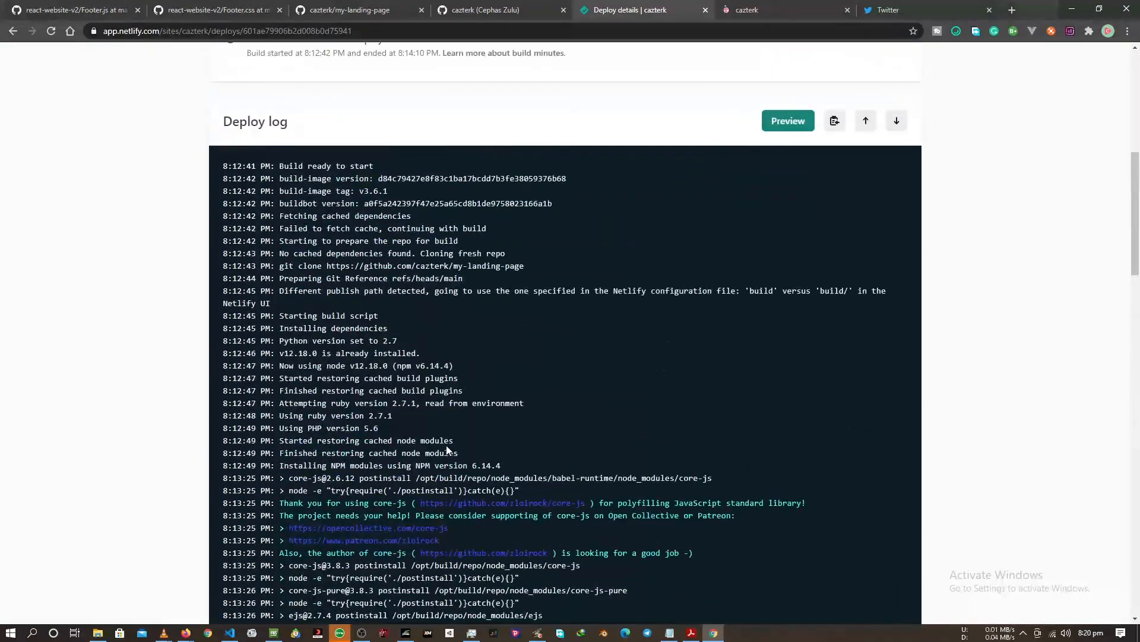
{"action": "scroll", "coordinate": [446, 450], "scroll_direction": "up", "scroll_amount": 8}
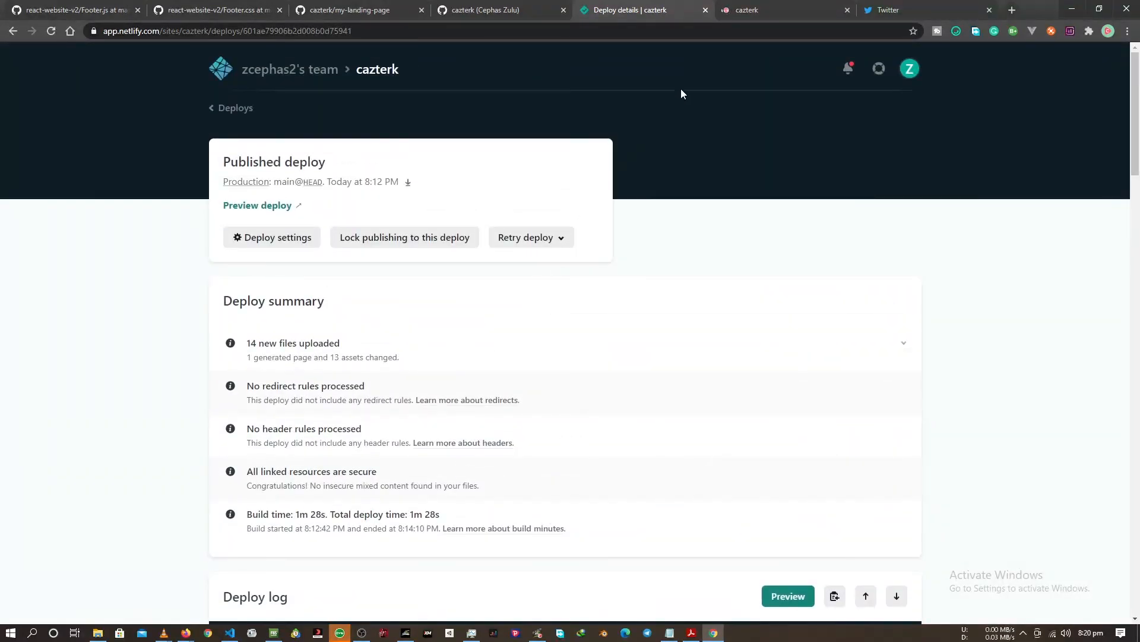
Inspect the live cazterk.netlify.app page with the browser's developer tools and show it in the mobile device view.
{"action": "left_click", "coordinate": [743, 12]}
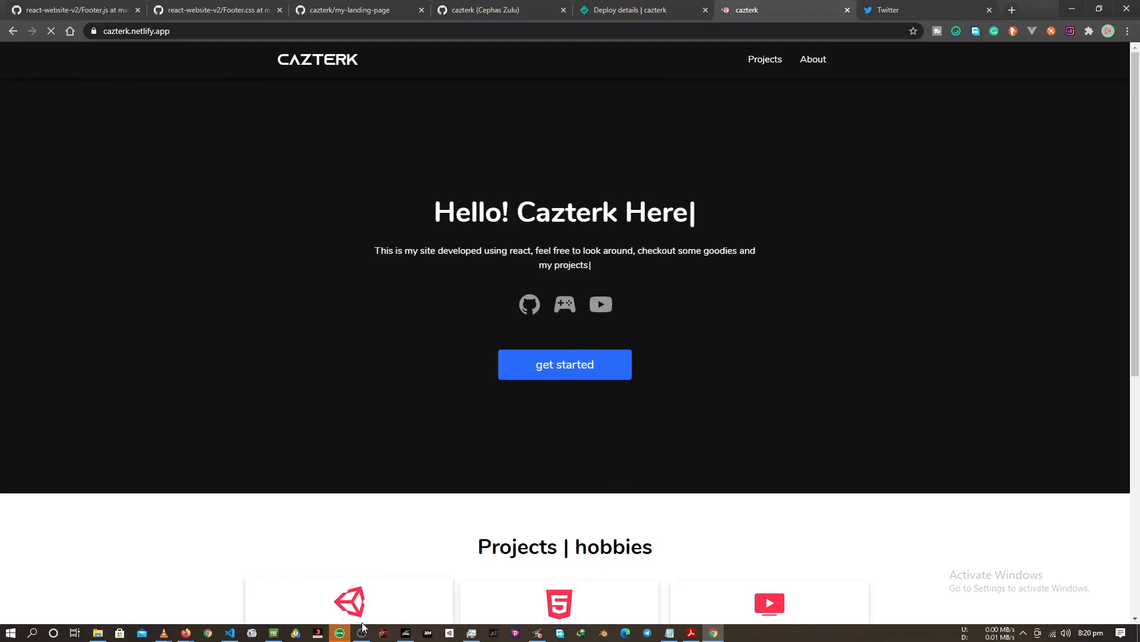
{"action": "right_click", "coordinate": [858, 152]}
{"action": "left_click", "coordinate": [891, 346]}
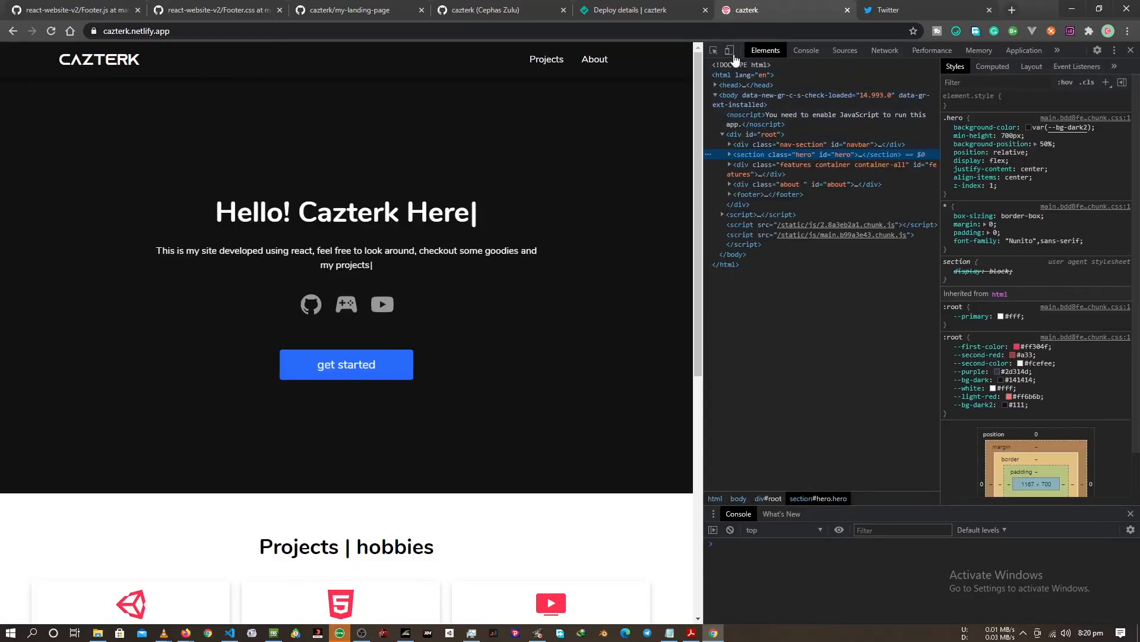
{"action": "left_click", "coordinate": [731, 50]}
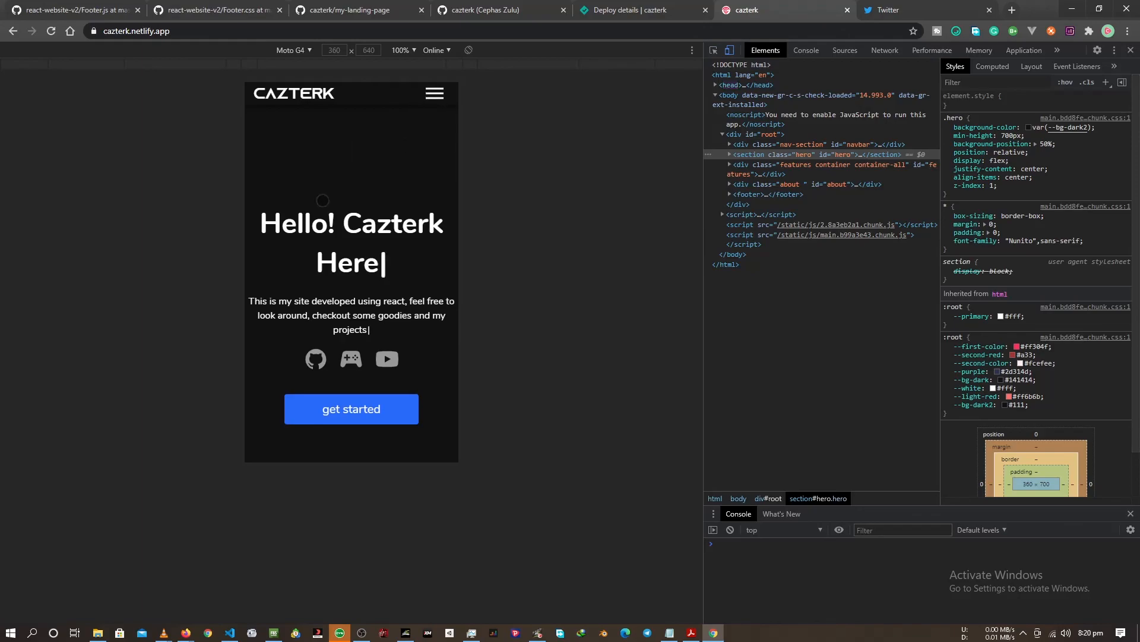